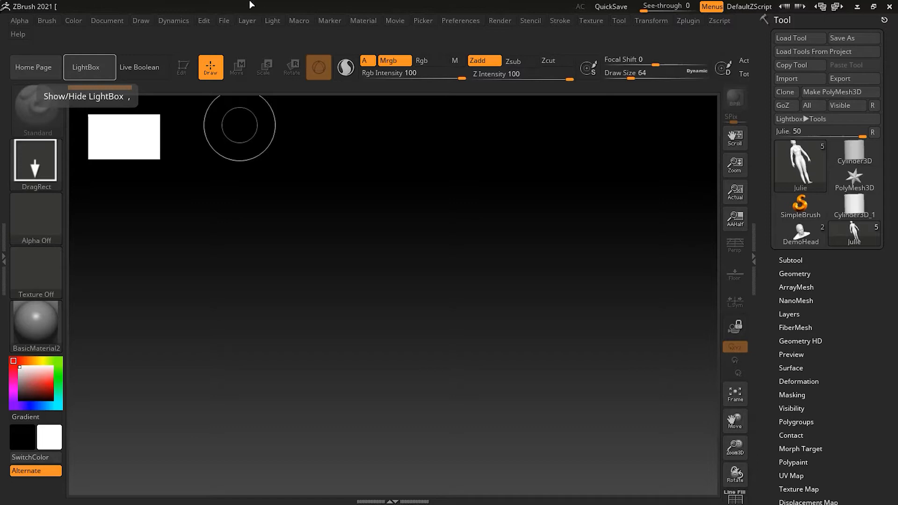
# Step: Browse the LightBox tool and project libraries, and close LightBox
pyautogui.click(88, 68)
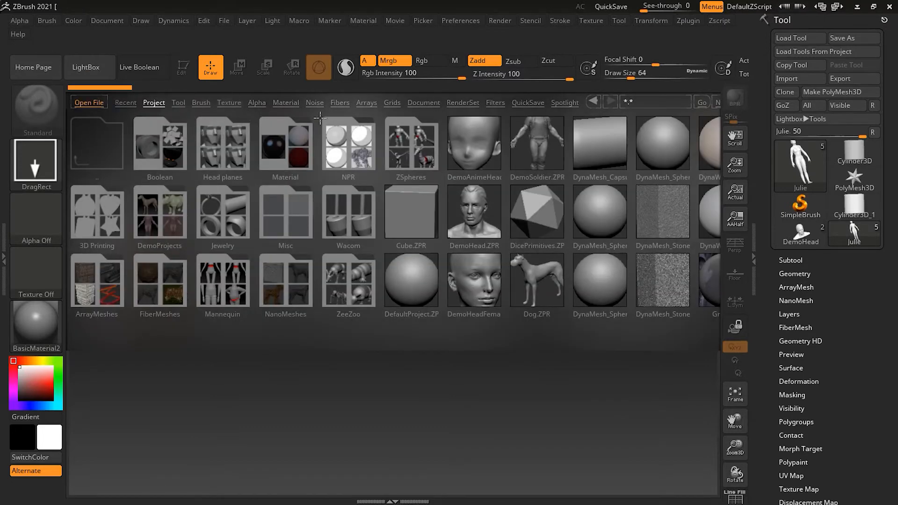
pyautogui.click(178, 103)
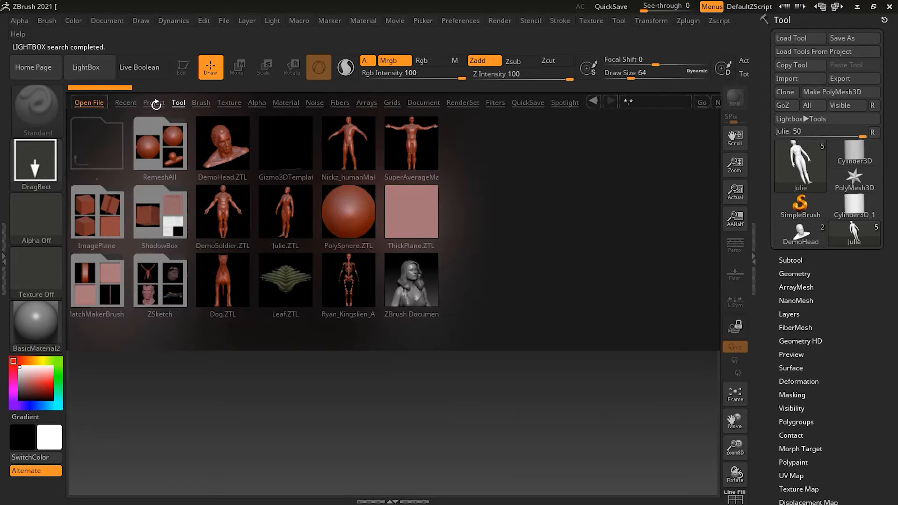
pyautogui.click(154, 102)
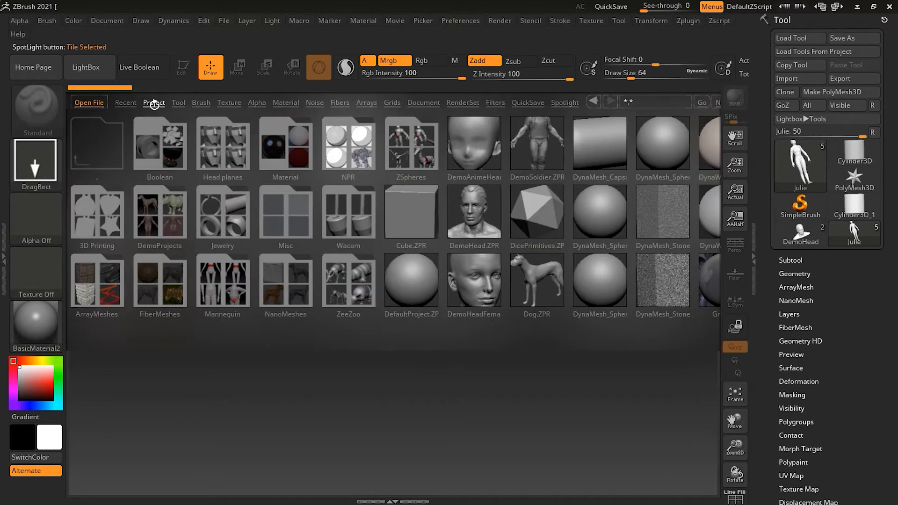
pyautogui.click(101, 66)
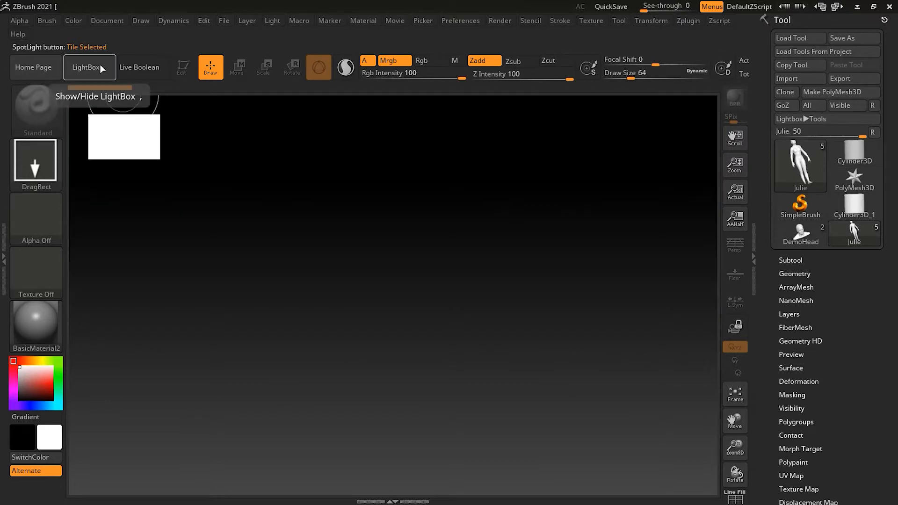
# Step: Load the SuperAverageMan_low.ZTL tool from the ZTools folder
pyautogui.click(798, 38)
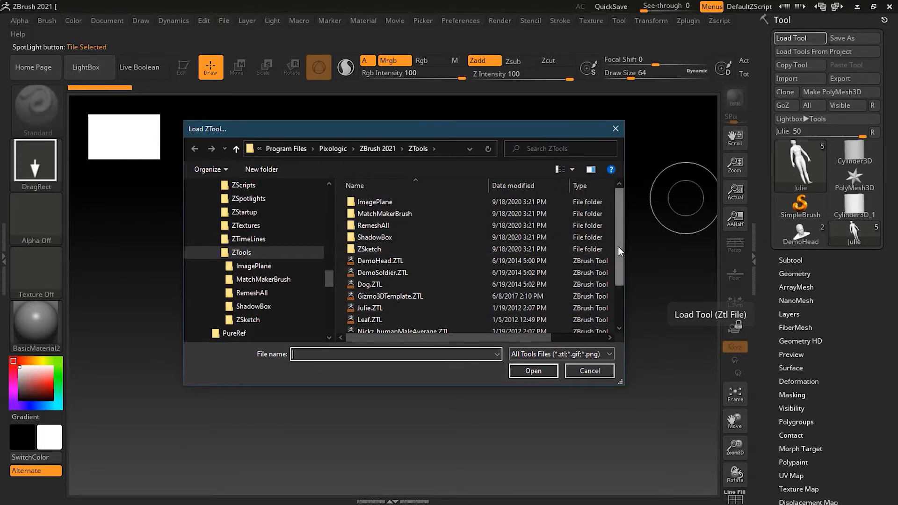
pyautogui.moveTo(618, 246); pyautogui.dragTo(619, 293)
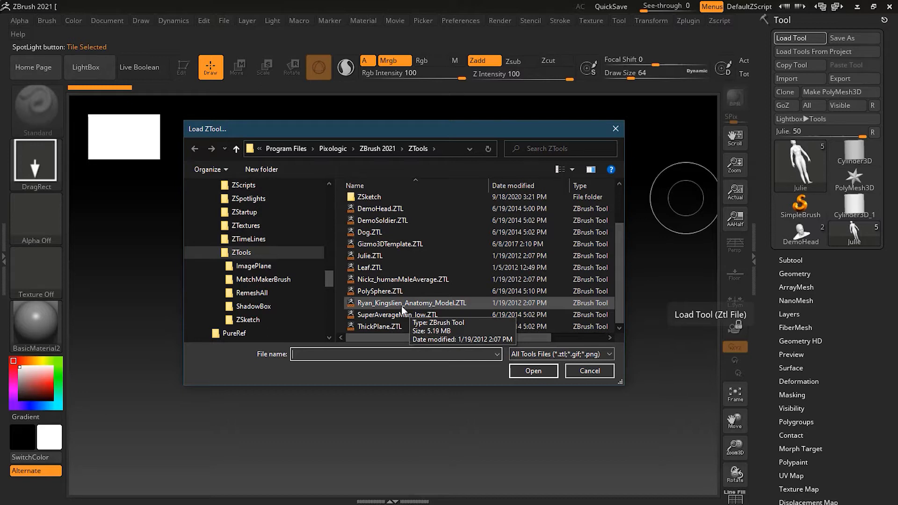
pyautogui.click(415, 305)
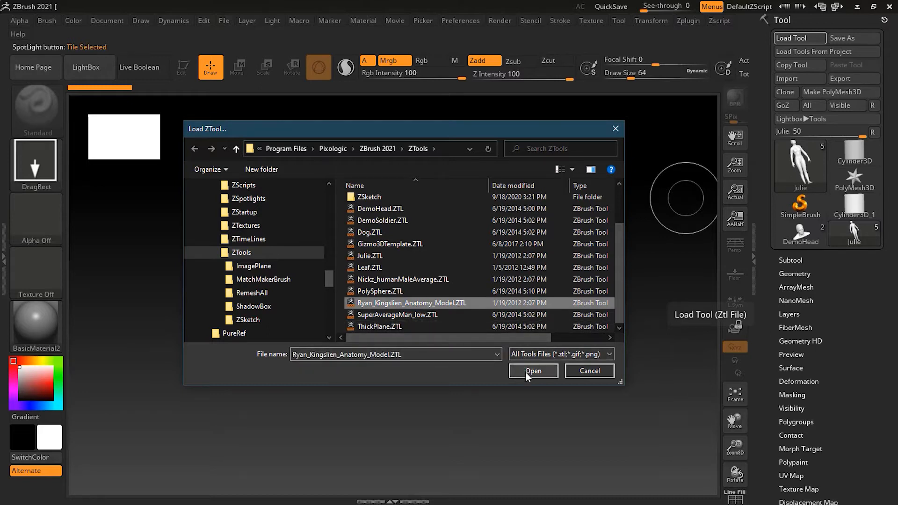
pyautogui.click(421, 315)
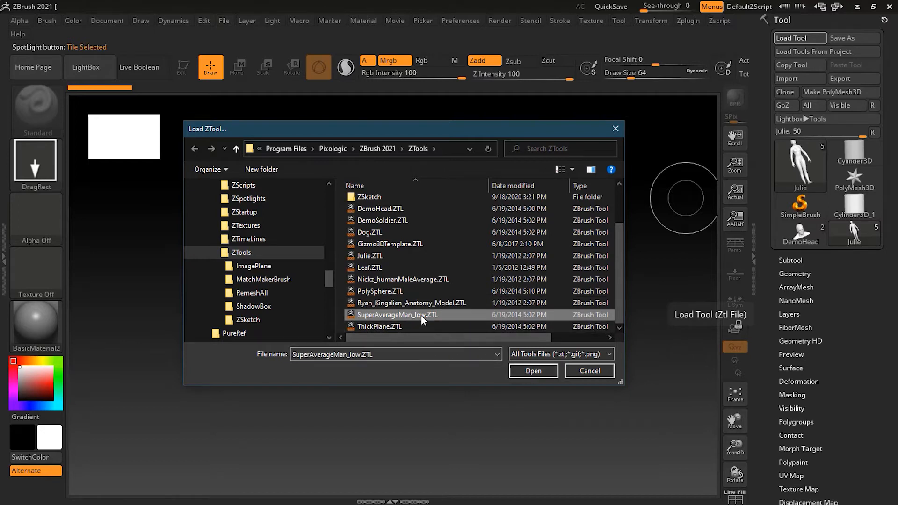
pyautogui.click(533, 371)
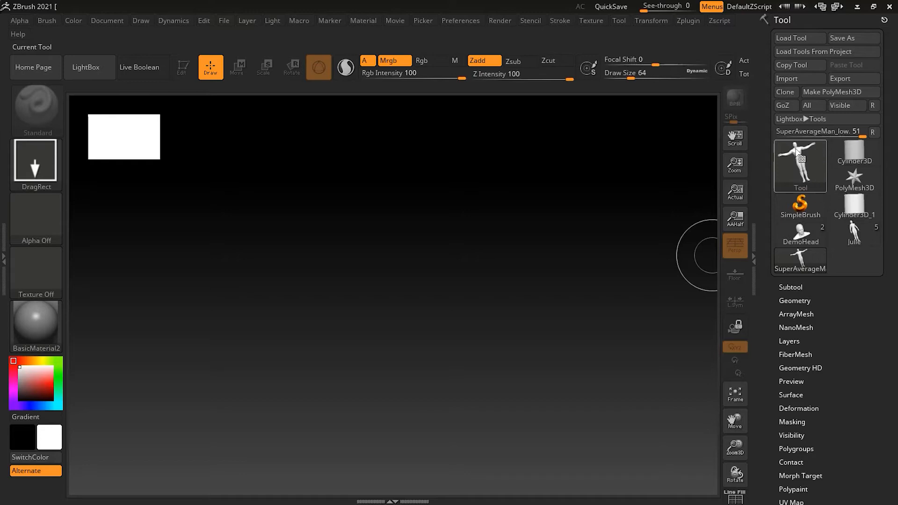
# Step: Draw the loaded male figure upright at the centre of the canvas and switch it to Edit mode
pyautogui.moveTo(803, 170)
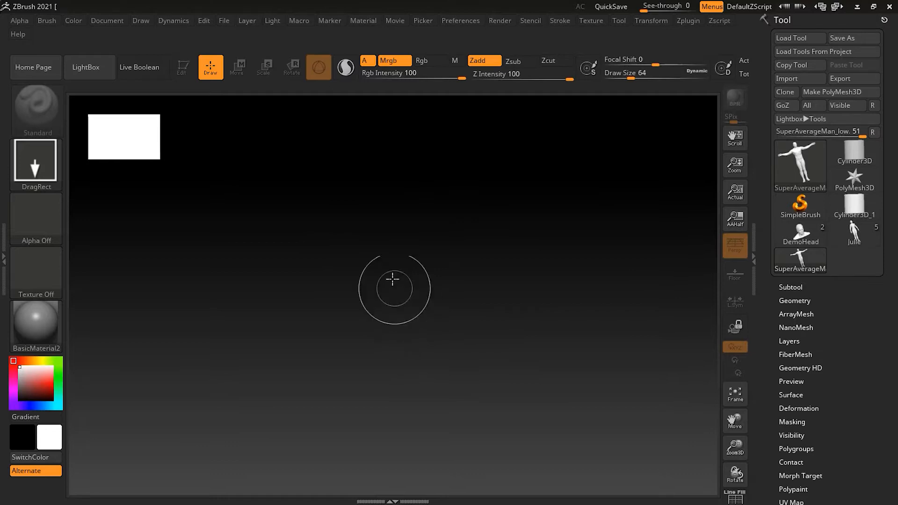
pyautogui.moveTo(391, 279); pyautogui.dragTo(394, 501)
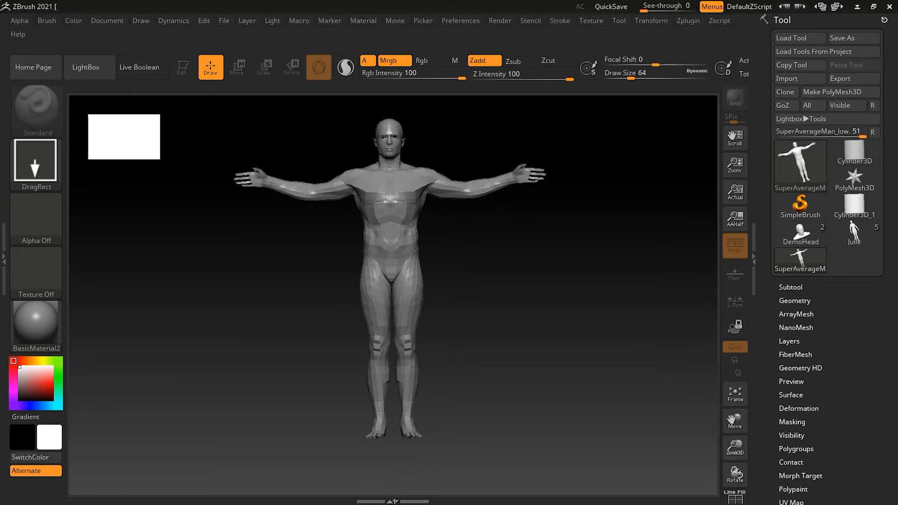
pyautogui.moveTo(395, 500); pyautogui.dragTo(394, 491)
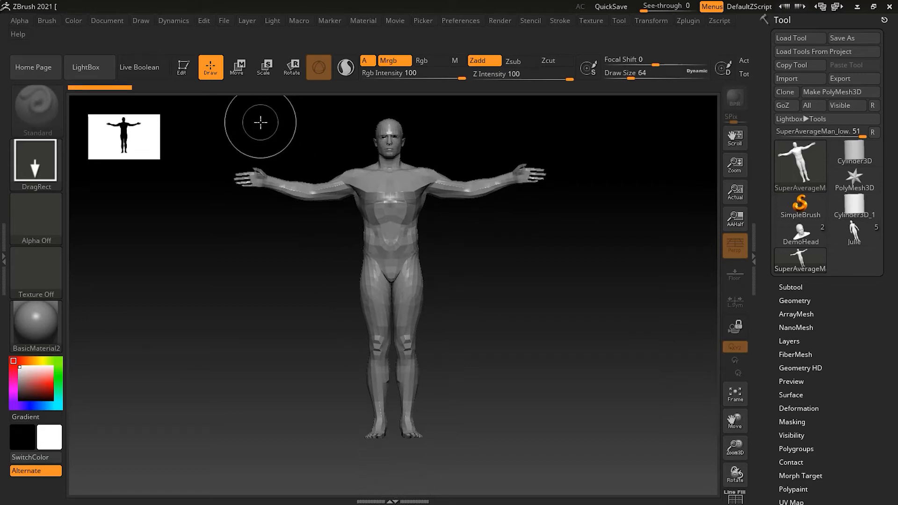
pyautogui.click(185, 71)
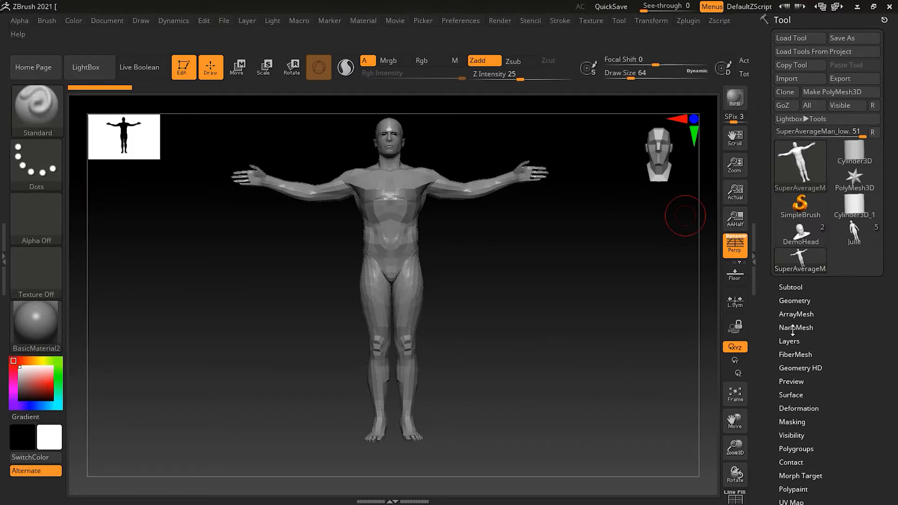
# Step: Apply the ReflectYellow material to the figure, enable Rgb only, and choose a dark red colour with RGB values 180, 14, 14
pyautogui.click(44, 333)
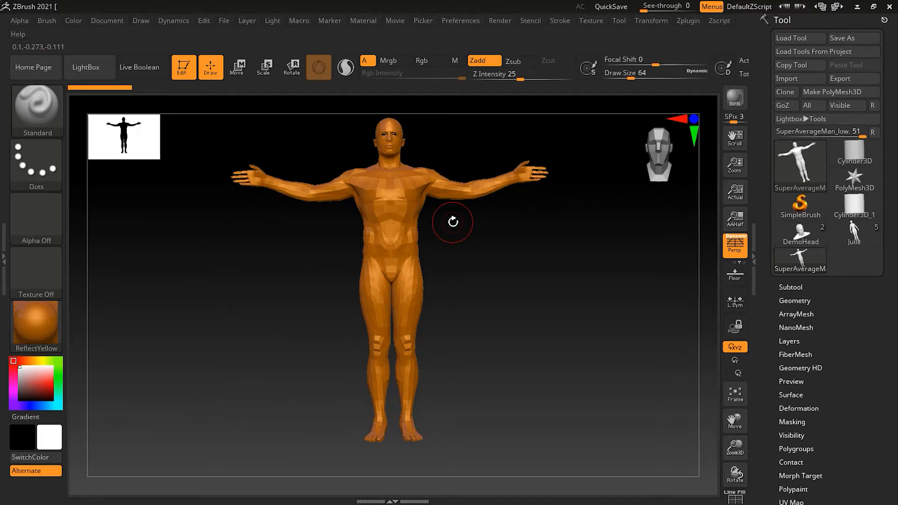
pyautogui.click(431, 64)
pyautogui.click(48, 387)
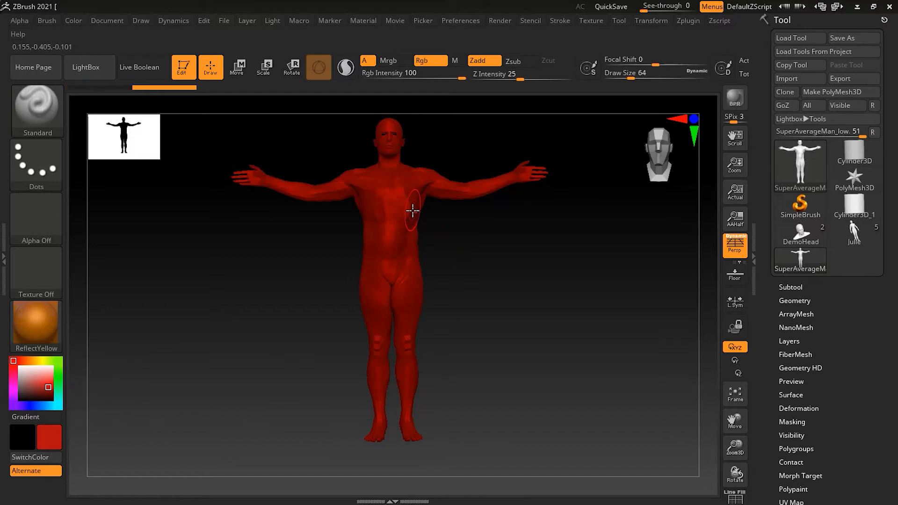
pyautogui.click(364, 60)
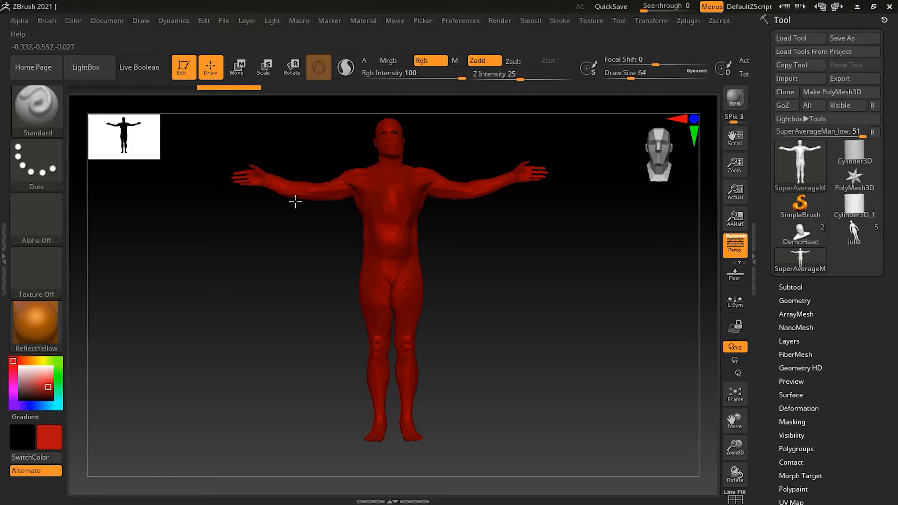
pyautogui.press('ctrl')
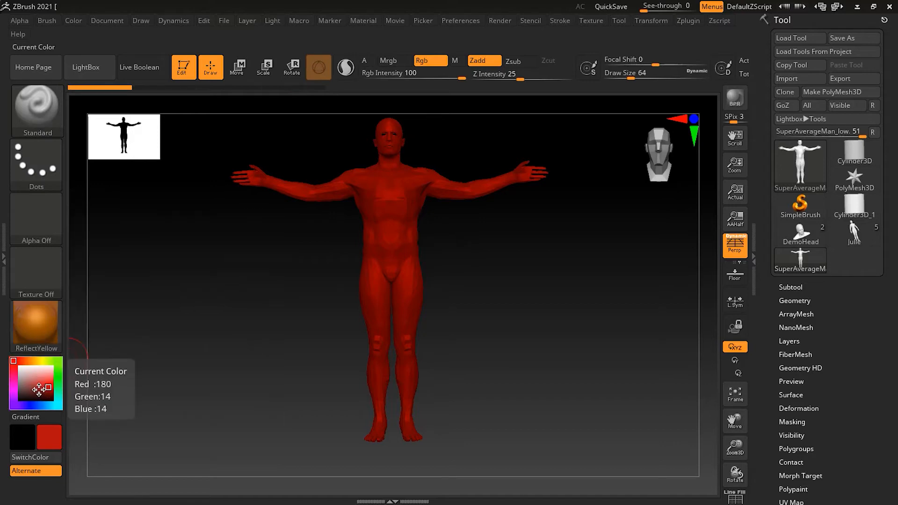
# Step: Change the figure's material to SilverFoil and its colour to light grey, viewing the figure from above and in front
pyautogui.moveTo(496, 264); pyautogui.dragTo(499, 414)
pyautogui.keyDown('alt'); pyautogui.moveTo(510, 319); pyautogui.dragTo(532, 454); pyautogui.keyUp('alt')
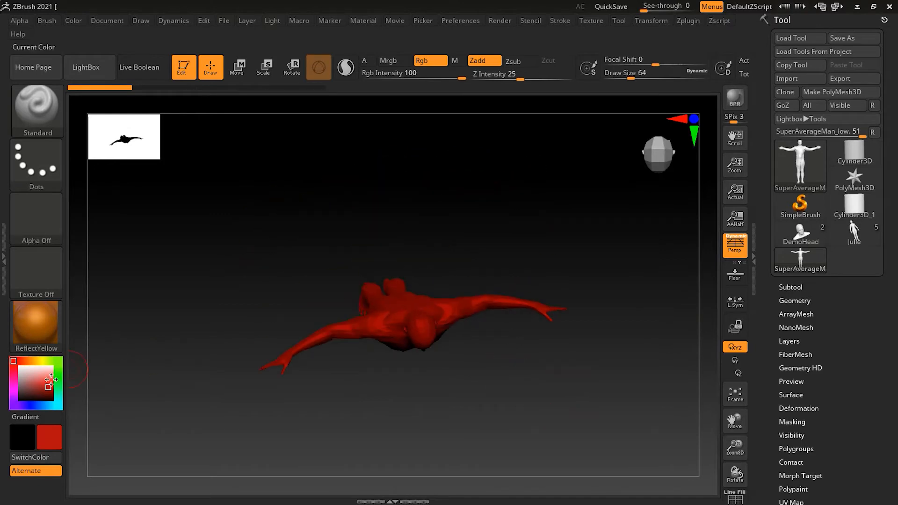
pyautogui.click(40, 341)
pyautogui.click(302, 379)
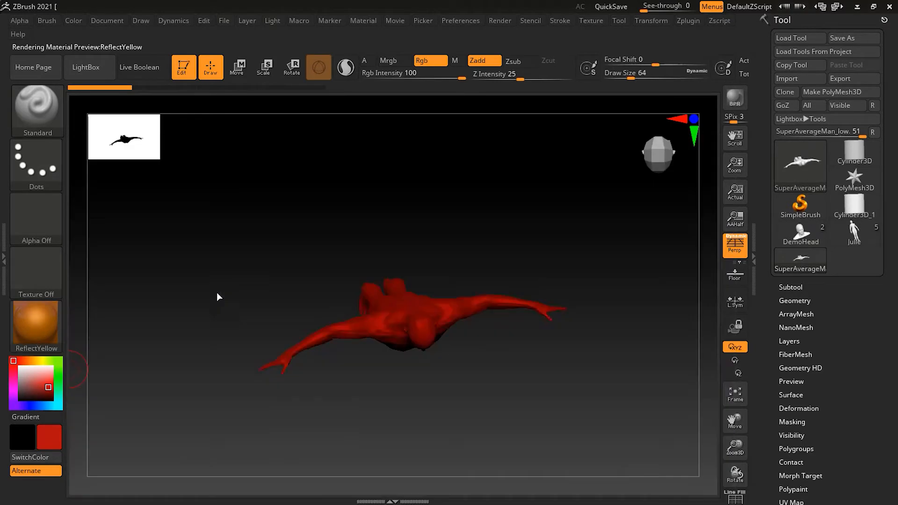
pyautogui.click(29, 380)
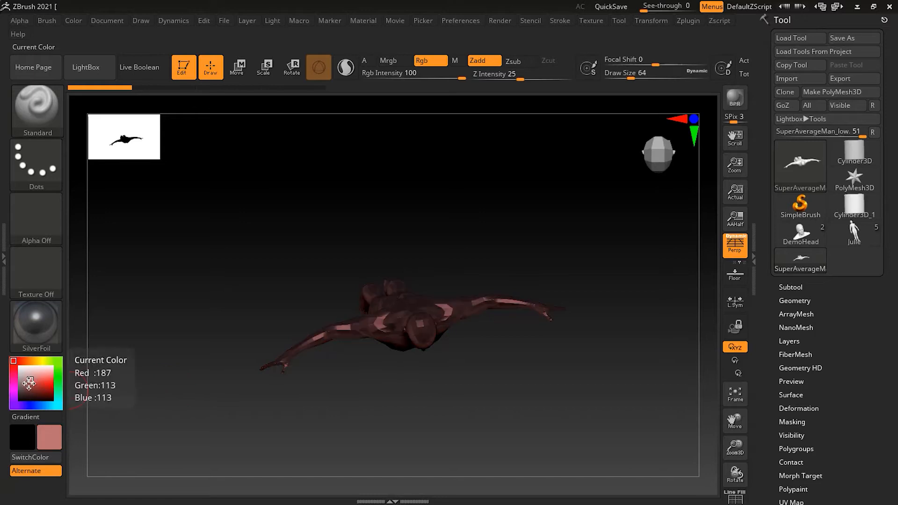
pyautogui.click(25, 395)
pyautogui.moveTo(24, 393); pyautogui.dragTo(16, 376)
pyautogui.moveTo(587, 360); pyautogui.dragTo(536, 301)
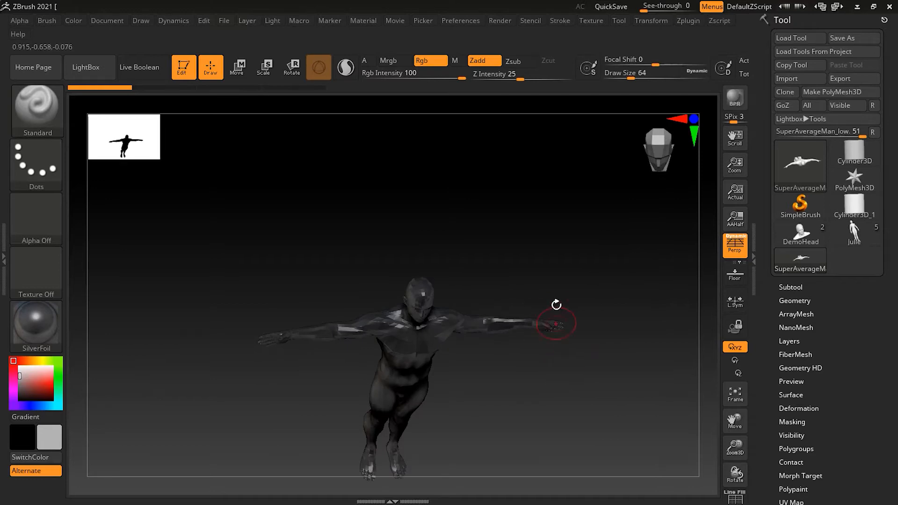
pyautogui.keyDown('alt'); pyautogui.moveTo(568, 375); pyautogui.dragTo(611, 290); pyautogui.keyUp('alt')
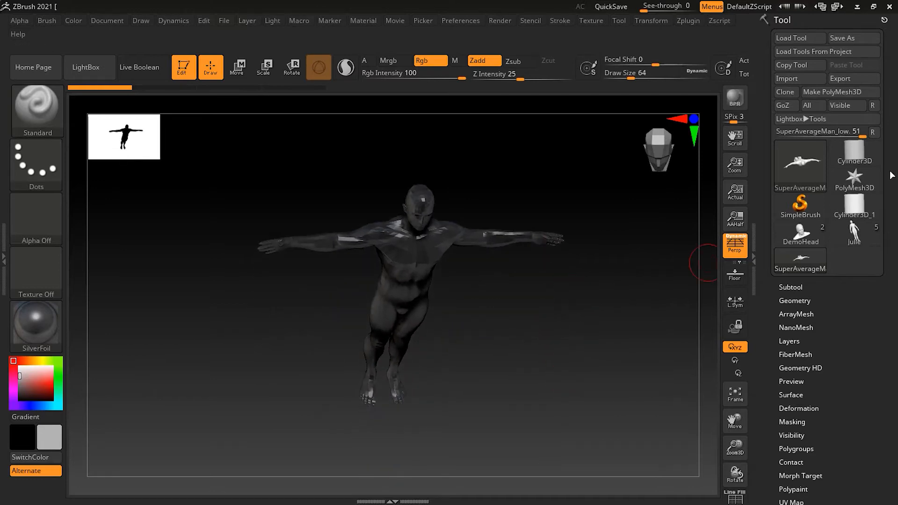
# Step: Save the edited figure as a separate tool file named SuperAverageMan_low_2.ZTL in the ZTools folder
pyautogui.click(854, 38)
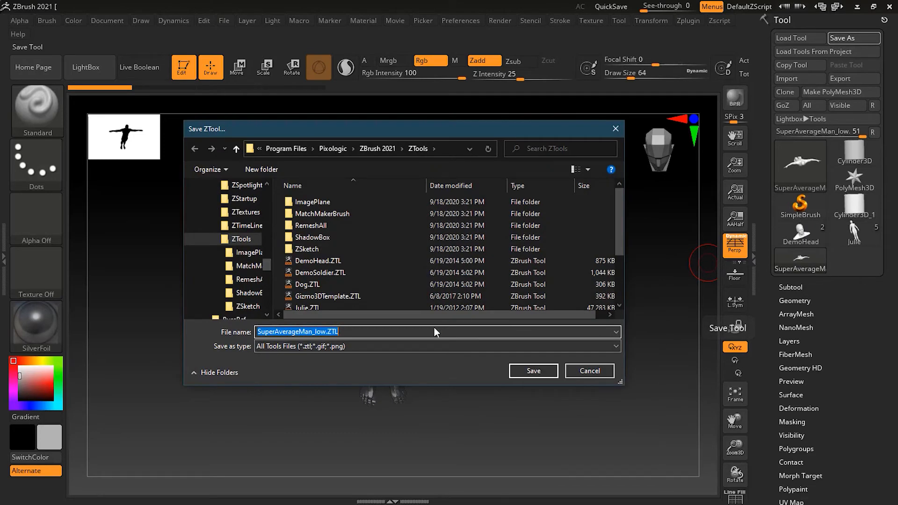
pyautogui.click(327, 332)
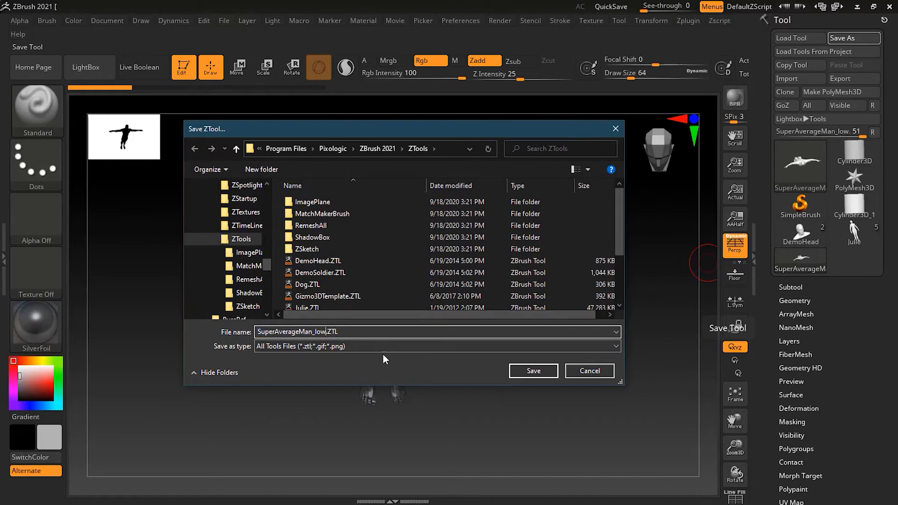
pyautogui.write('_2')
pyautogui.click(533, 371)
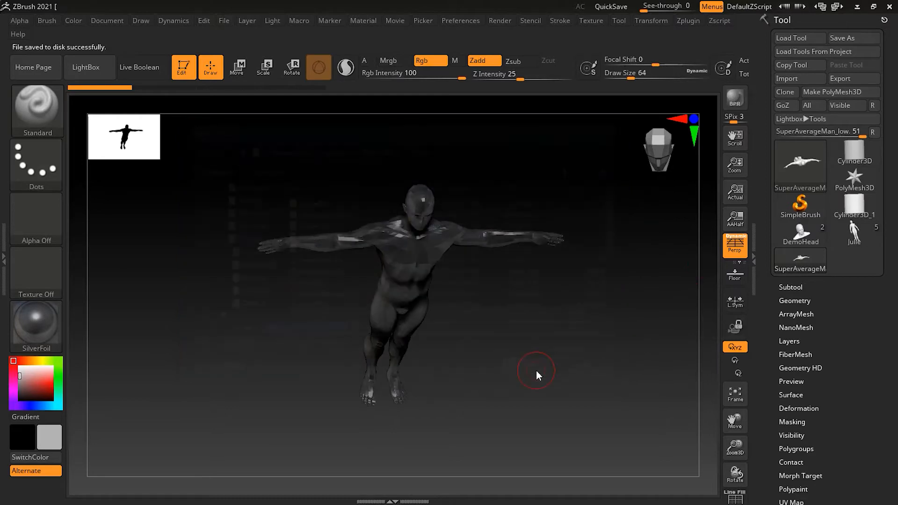
# Step: Create a new document to clear the canvas
pyautogui.click(103, 22)
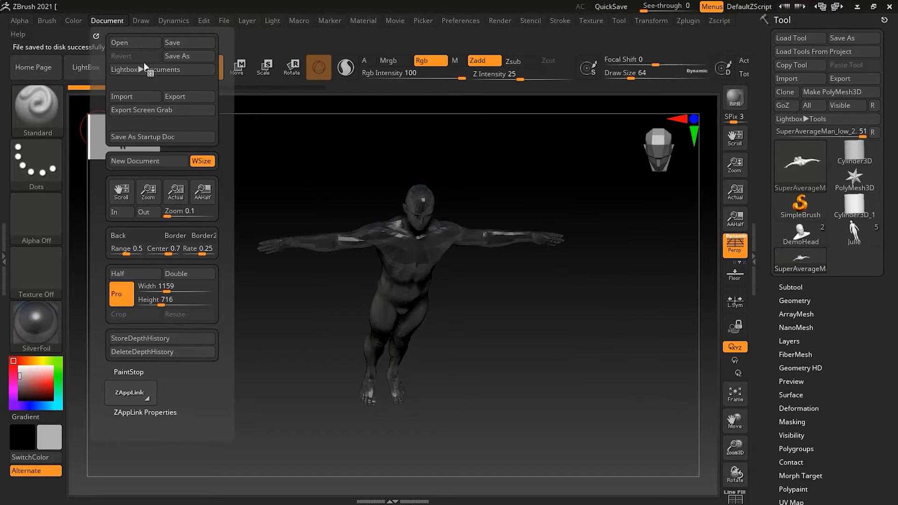
pyautogui.click(164, 160)
pyautogui.click(479, 289)
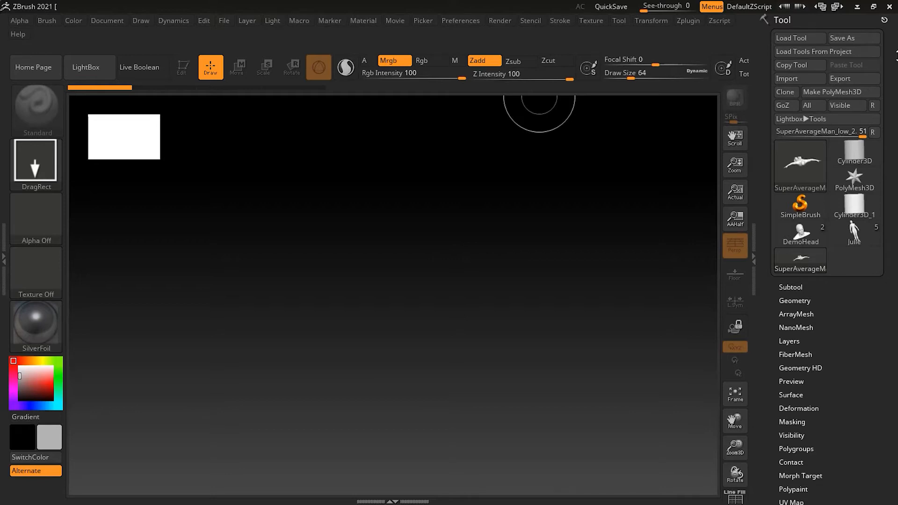
# Step: Load the saved SuperAverageMan_low_2.ztl tool from the ZTools folder
pyautogui.click(799, 38)
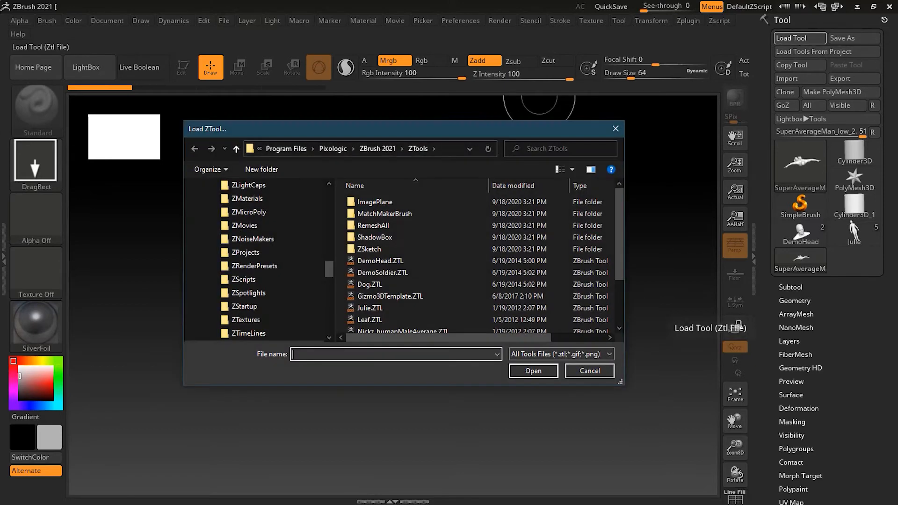
pyautogui.moveTo(620, 268); pyautogui.dragTo(617, 320)
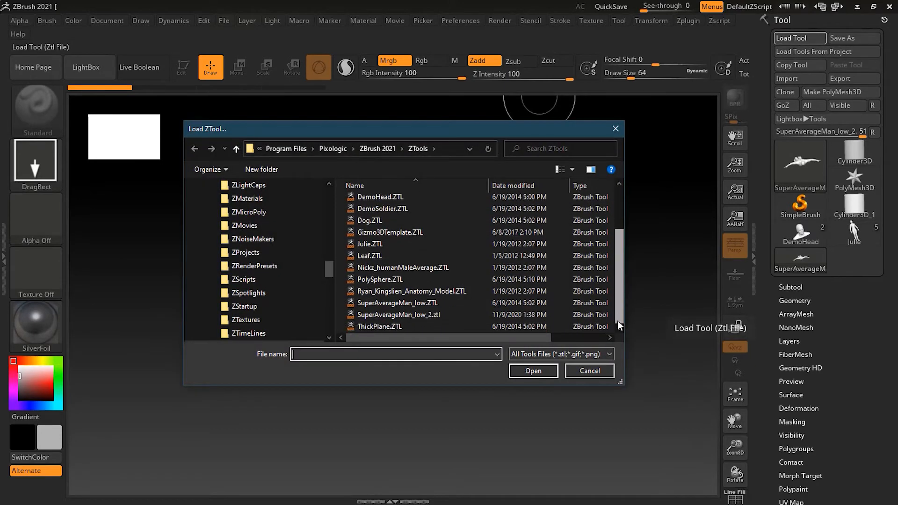
pyautogui.click(407, 312)
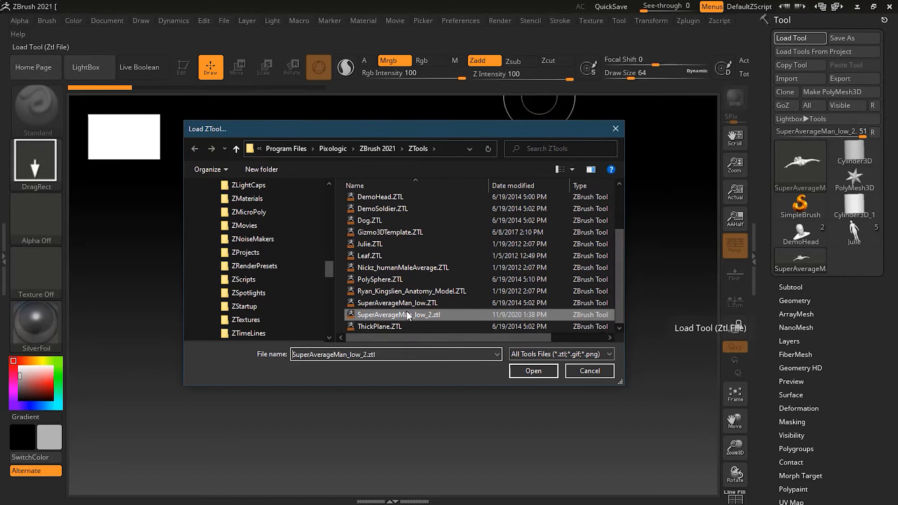
pyautogui.click(541, 370)
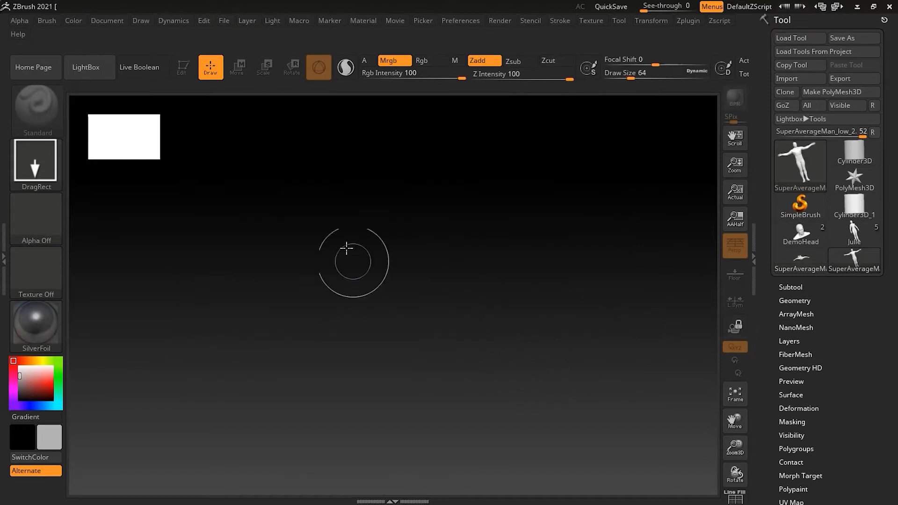
# Step: Draw the reloaded figure upright on the blank canvas, switch it to Edit mode, and check its current material
pyautogui.moveTo(421, 246)
pyautogui.mouseDown()
pyautogui.moveTo(411, 381)
pyautogui.moveTo(427, 501)
pyautogui.mouseUp()
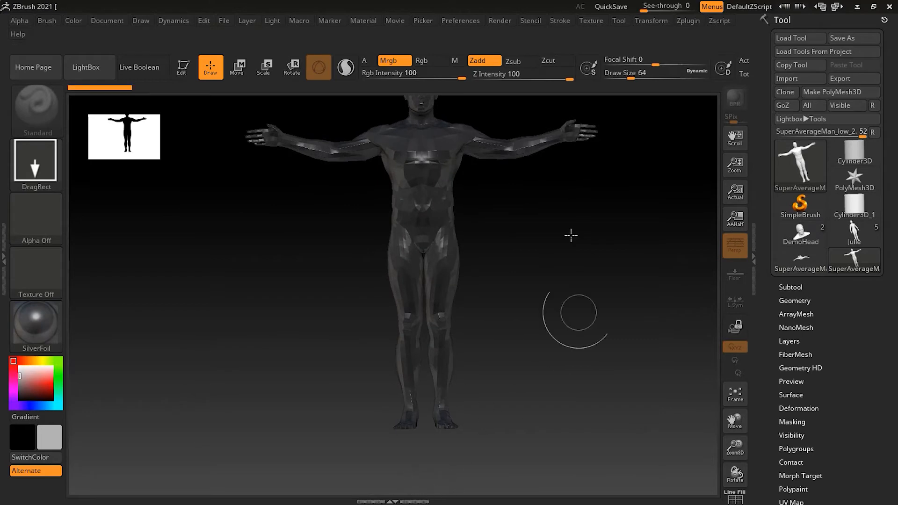
pyautogui.click(187, 75)
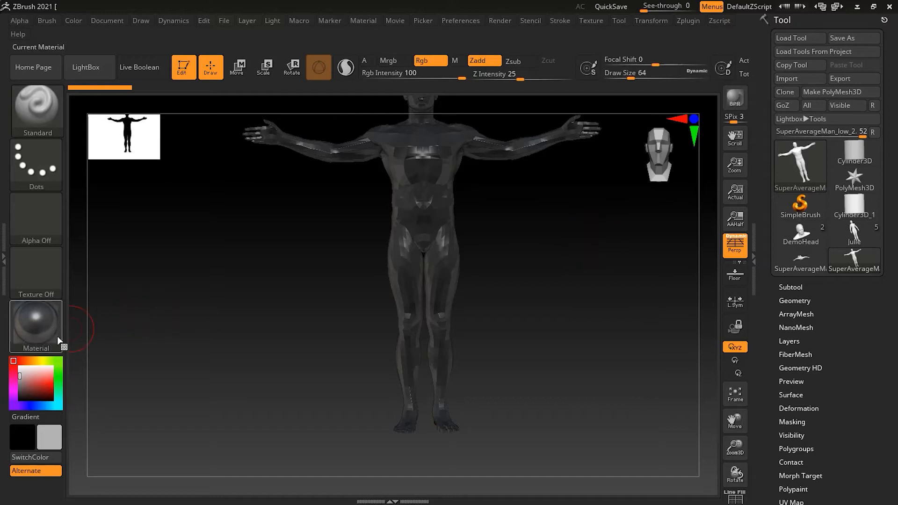
pyautogui.moveTo(38, 323)
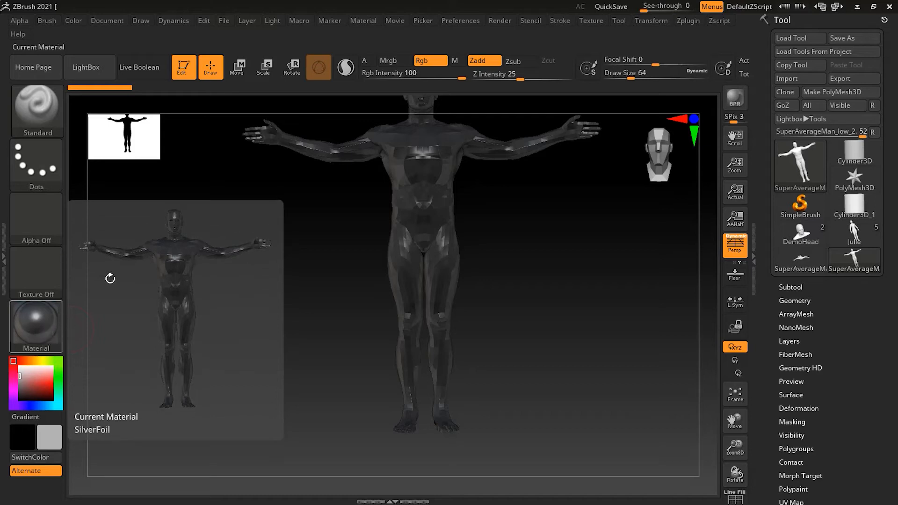
# Step: Create a new document without saving the changes and set the current material to MatCap Red Wax
pyautogui.click(107, 27)
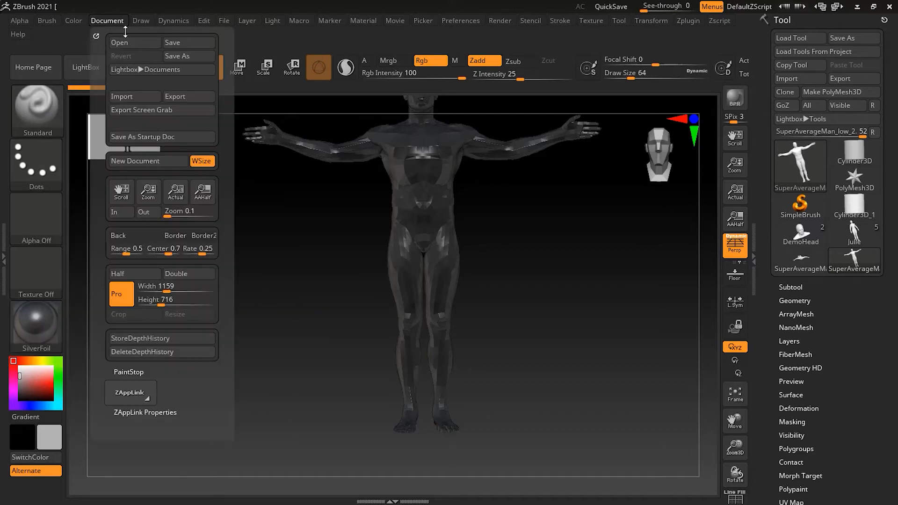
pyautogui.click(159, 161)
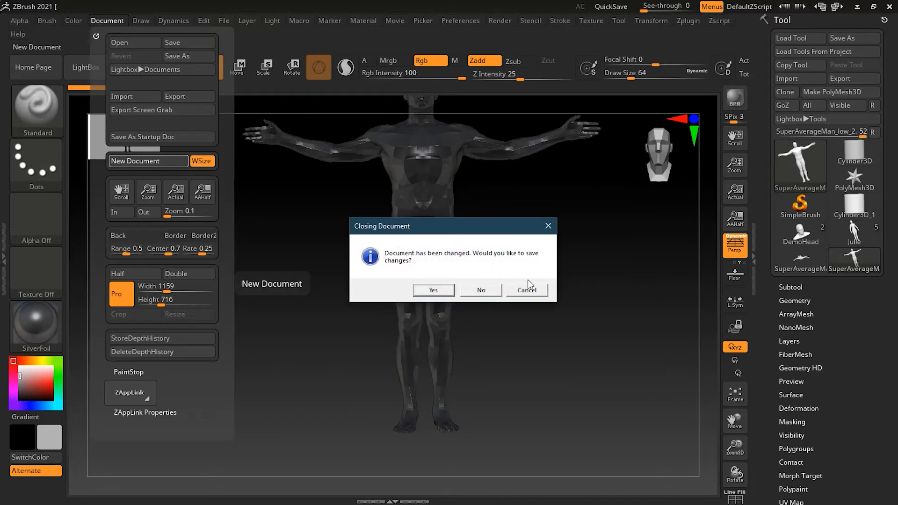
pyautogui.click(482, 290)
pyautogui.click(20, 333)
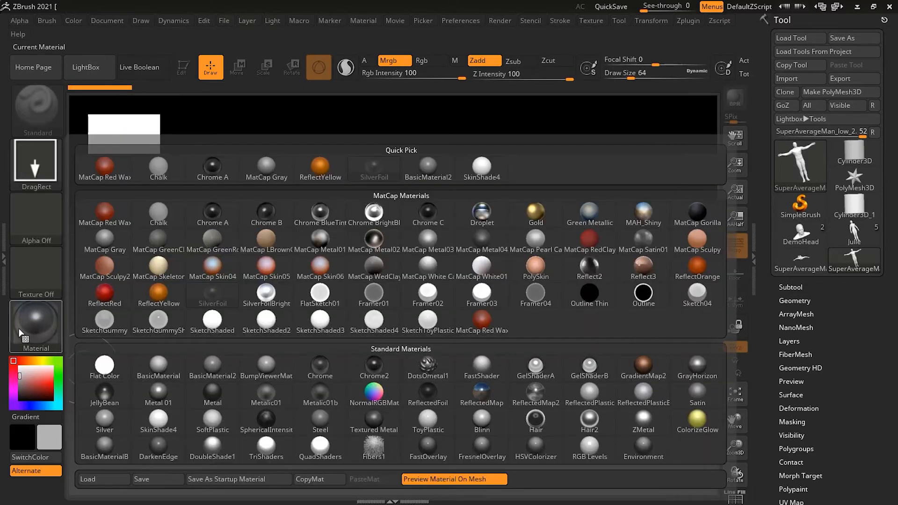
pyautogui.moveTo(106, 169)
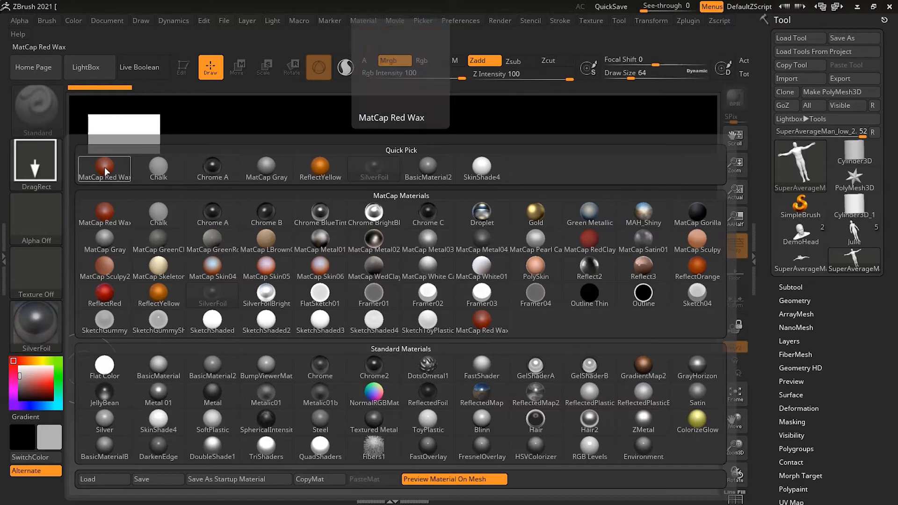
pyautogui.click(105, 167)
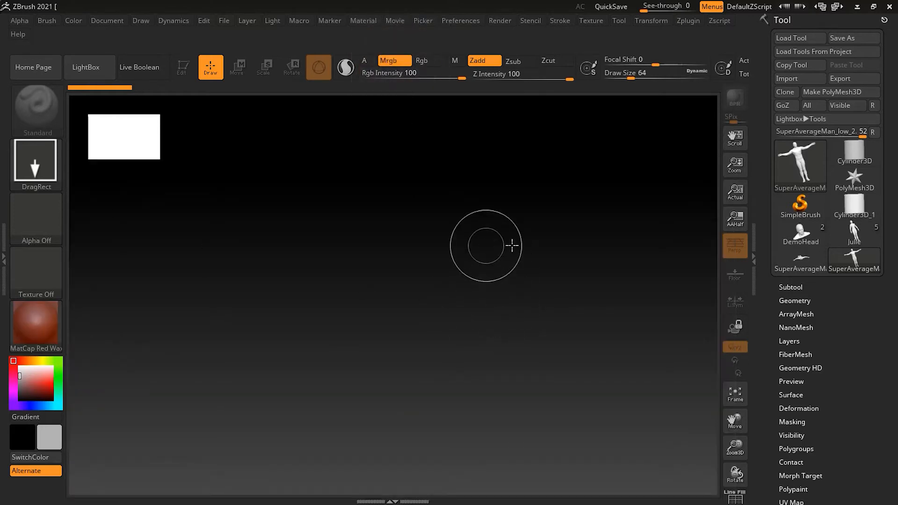
# Step: Load the SuperAverageMan_low_2.ztl tool from the ZTools folder again
pyautogui.click(818, 39)
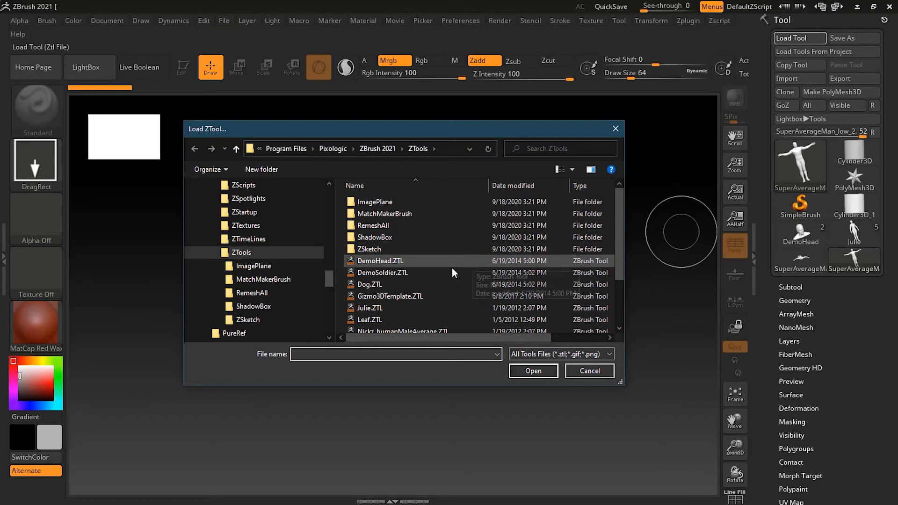
pyautogui.scroll(-2, 464, 276)
pyautogui.click(454, 315)
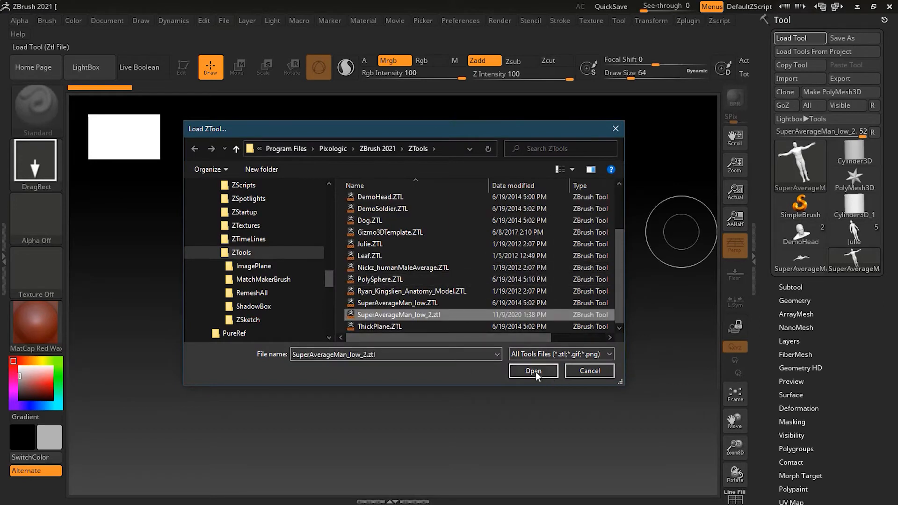
pyautogui.click(533, 370)
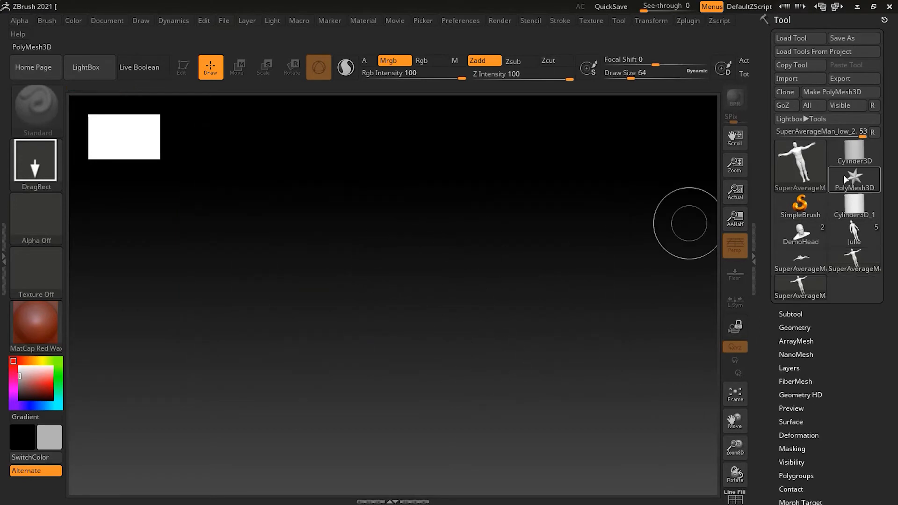
# Step: Draw the loaded figure upright on the canvas, switch it to Edit mode, and bring the whole body into view
pyautogui.moveTo(395, 253)
pyautogui.mouseDown()
pyautogui.moveTo(407, 321)
pyautogui.moveTo(406, 501)
pyautogui.mouseUp()
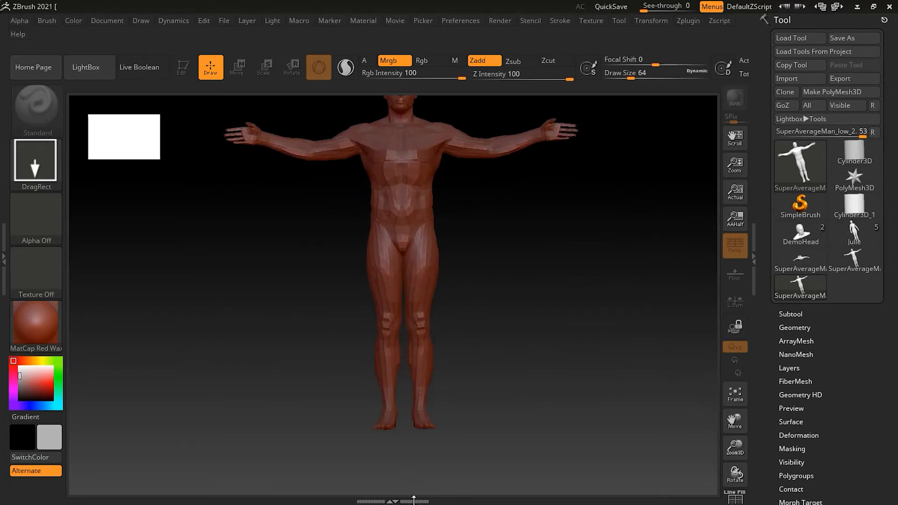
pyautogui.click(182, 67)
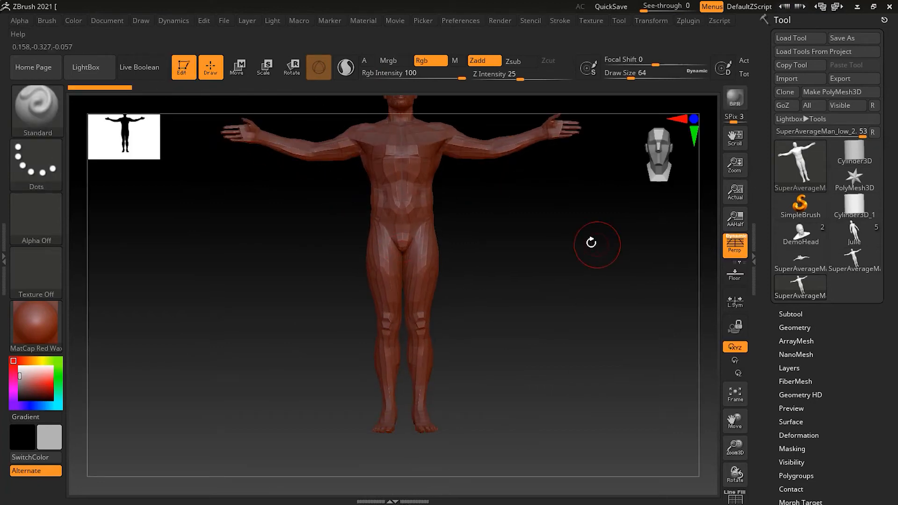
pyautogui.keyDown('alt'); pyautogui.moveTo(545, 245); pyautogui.dragTo(547, 296); pyautogui.keyUp('alt')
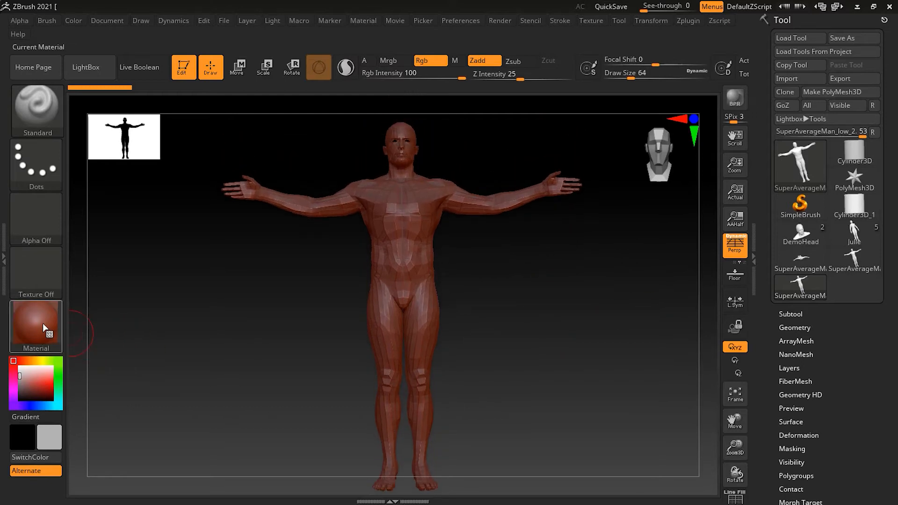
pyautogui.moveTo(43, 323)
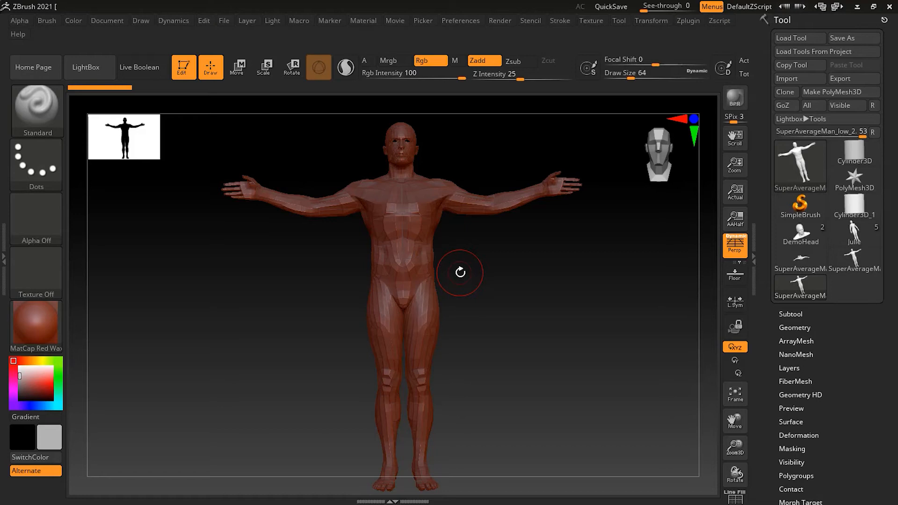
# Step: Frame the figure's head and torso at an angle and apply the DotsOmetal1 material
pyautogui.moveTo(491, 282); pyautogui.dragTo(501, 306)
pyautogui.keyDown('alt'); pyautogui.moveTo(505, 247); pyautogui.dragTo(617, 278); pyautogui.keyUp('alt')
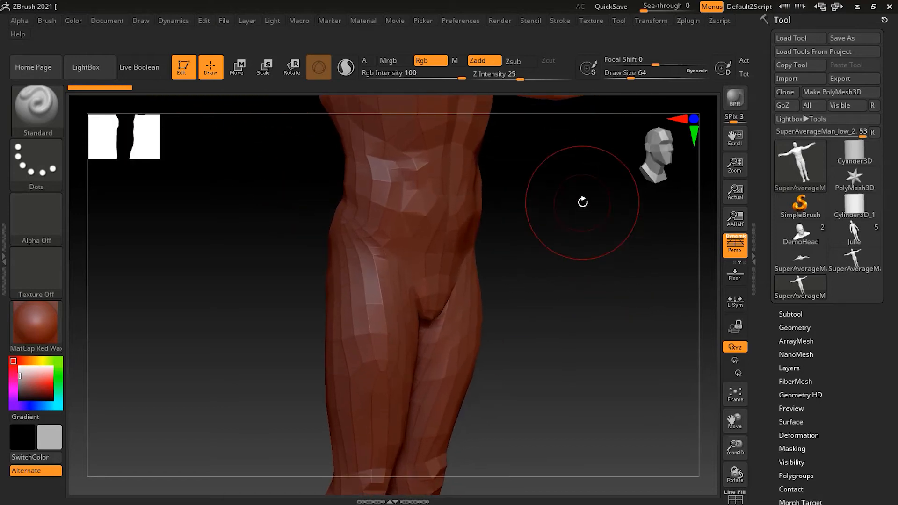
pyautogui.moveTo(585, 325); pyautogui.dragTo(586, 419)
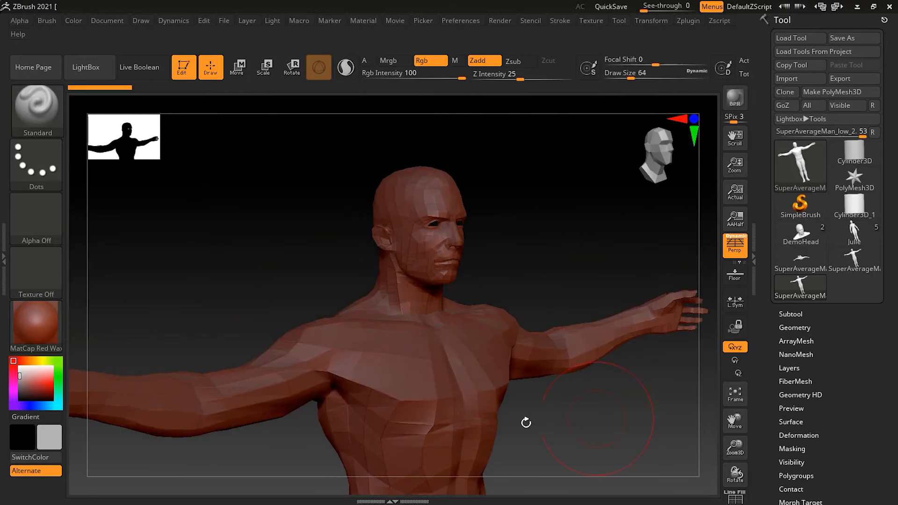
pyautogui.click(37, 322)
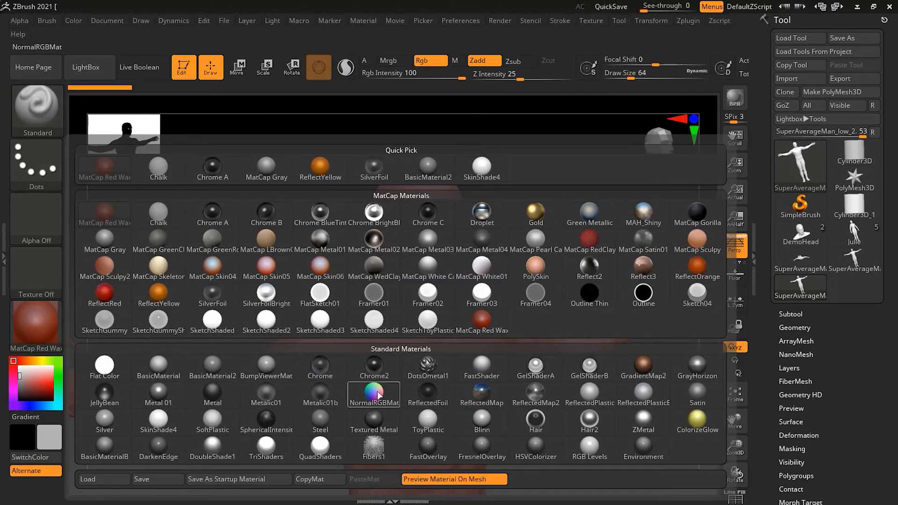
pyautogui.click(431, 367)
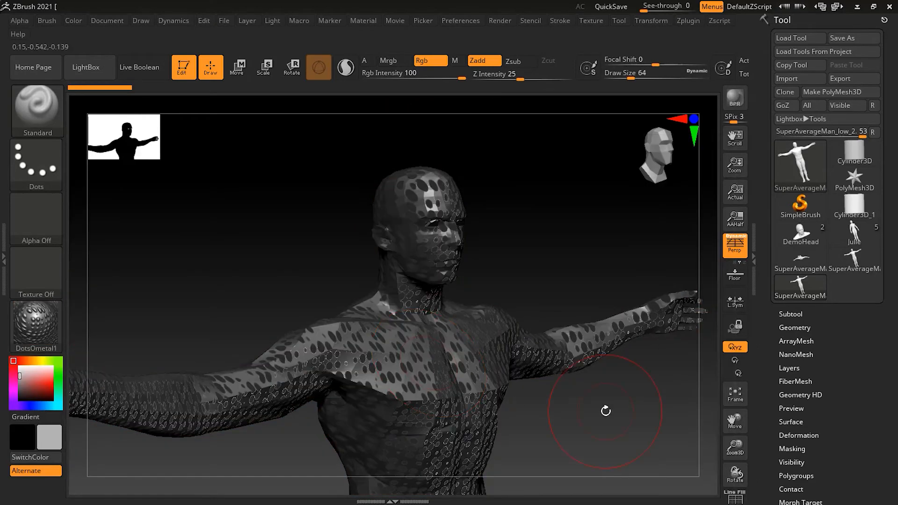
# Step: Change the figure's color to light green and sculpt over its face and chest with the Standard brush
pyautogui.moveTo(23, 376)
pyautogui.mouseDown()
pyautogui.moveTo(46, 381)
pyautogui.moveTo(50, 373)
pyautogui.mouseUp()
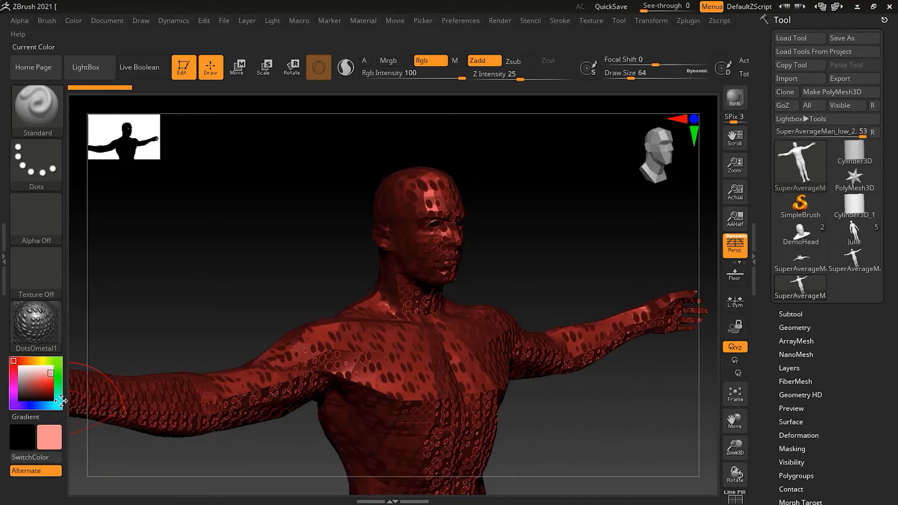
pyautogui.click(60, 365)
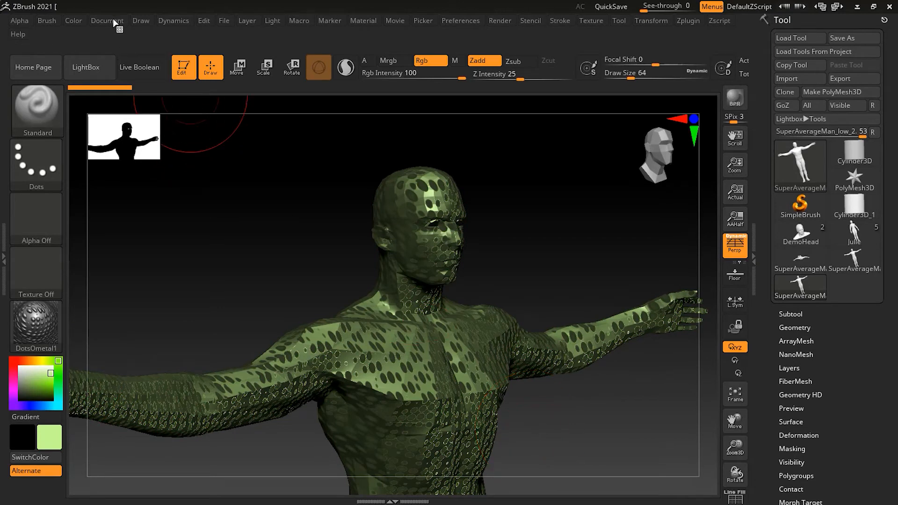
pyautogui.moveTo(428, 199)
pyautogui.mouseDown()
pyautogui.moveTo(451, 375)
pyautogui.moveTo(423, 386)
pyautogui.moveTo(444, 374)
pyautogui.moveTo(446, 351)
pyautogui.moveTo(415, 237)
pyautogui.moveTo(418, 287)
pyautogui.mouseUp()
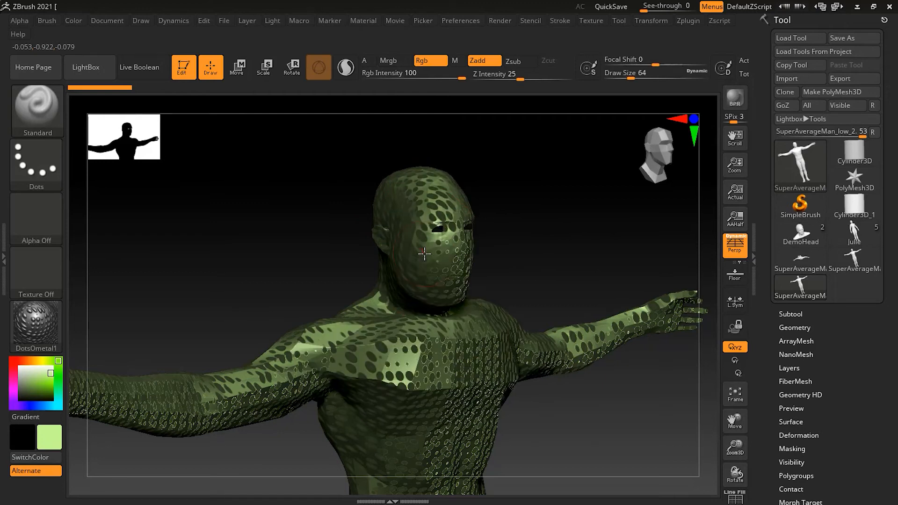
pyautogui.click(100, 21)
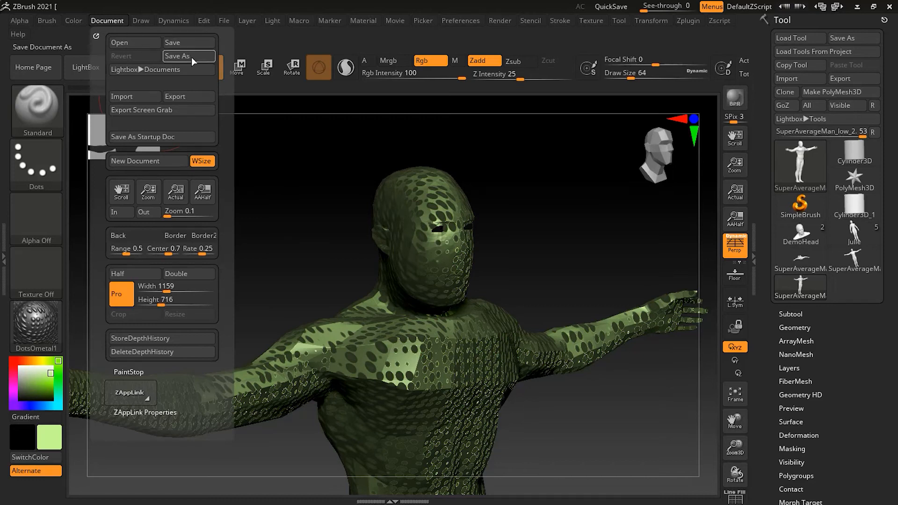
pyautogui.click(185, 42)
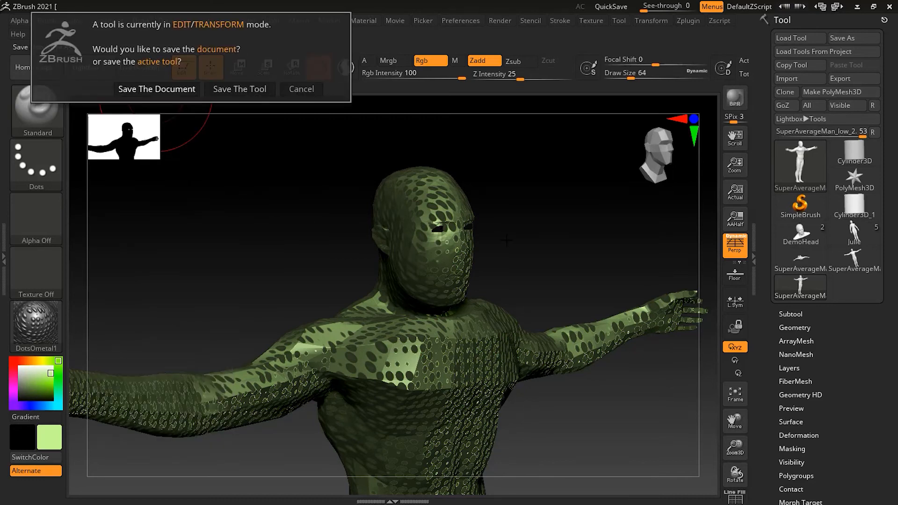
pyautogui.click(157, 89)
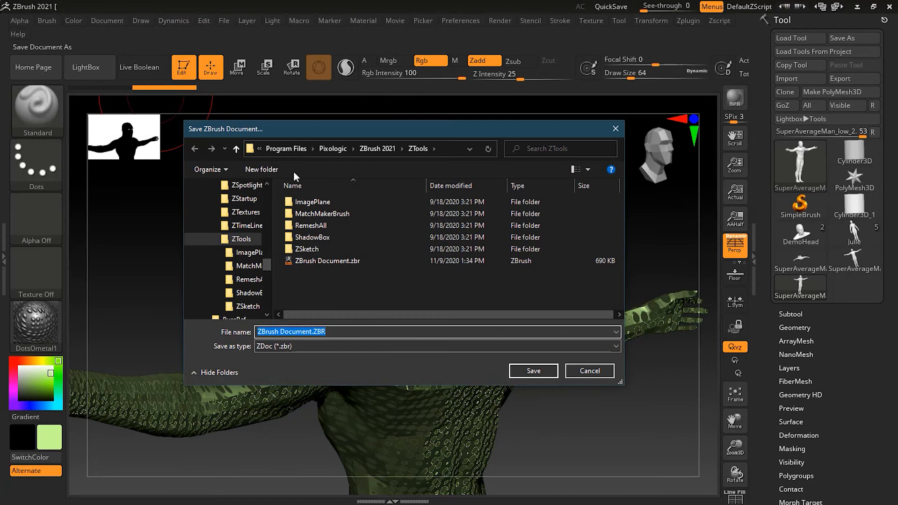
pyautogui.click(601, 376)
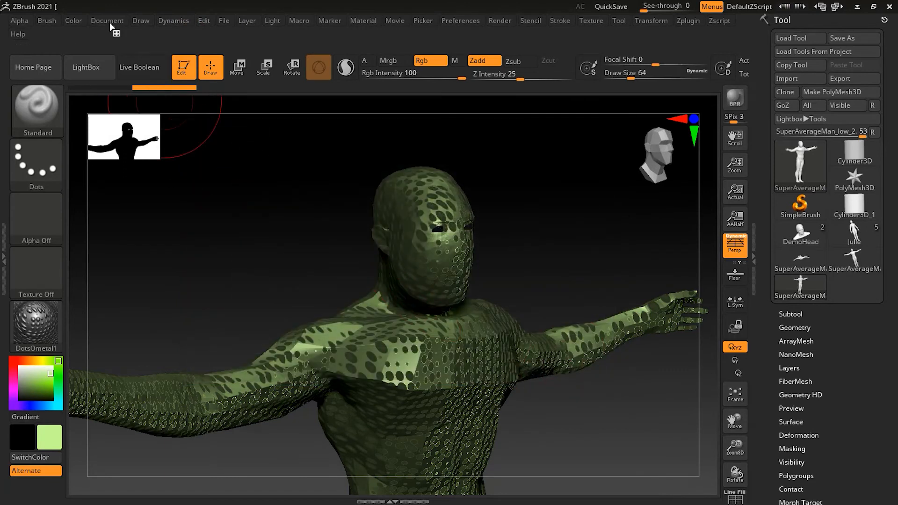
# Step: Save the document, not the active tool, as a ZDoc file named green man in the ZTools folder
pyautogui.click(109, 22)
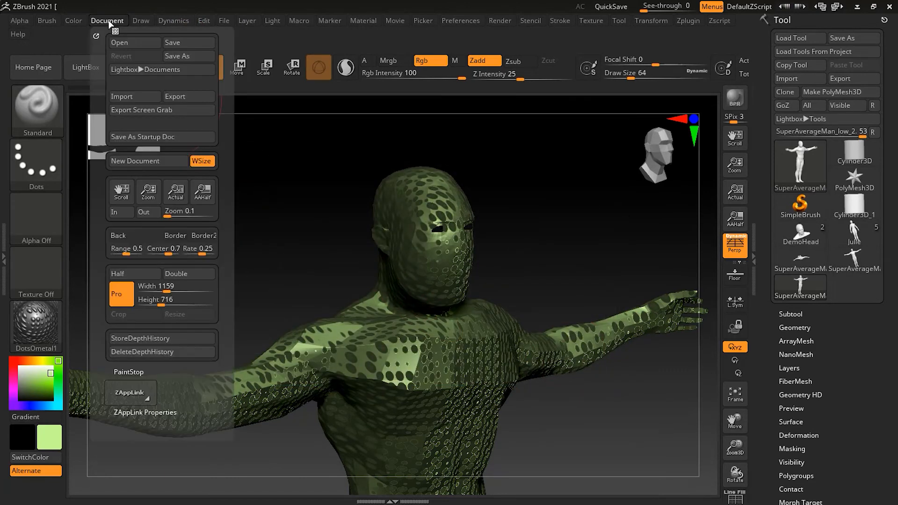
pyautogui.click(189, 56)
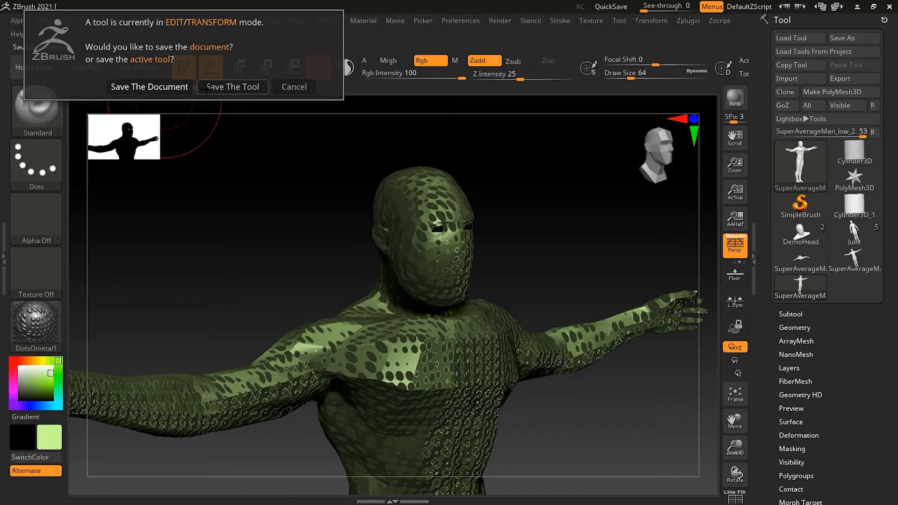
pyautogui.click(141, 88)
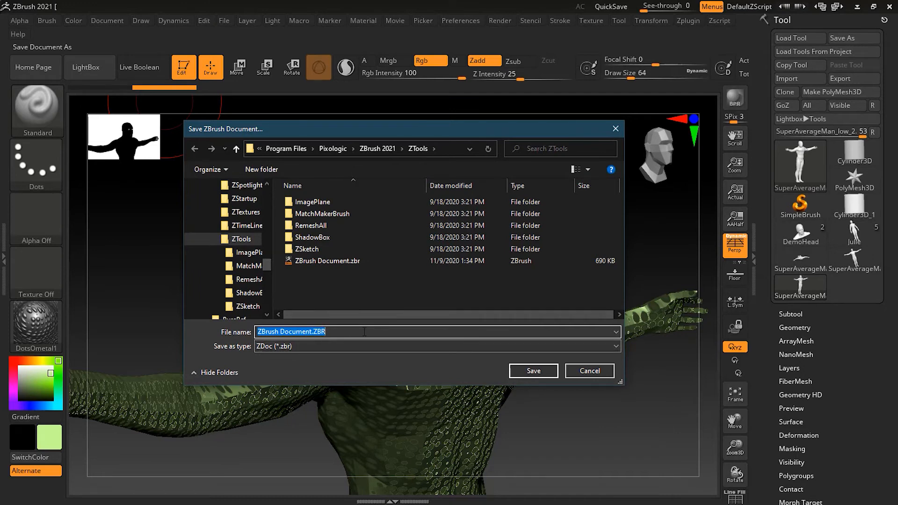
pyautogui.write('green ')
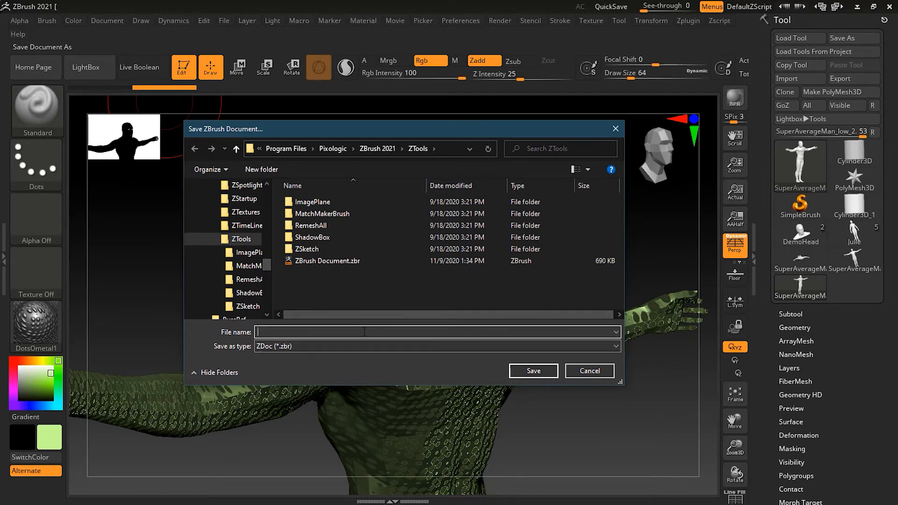
pyautogui.write('man')
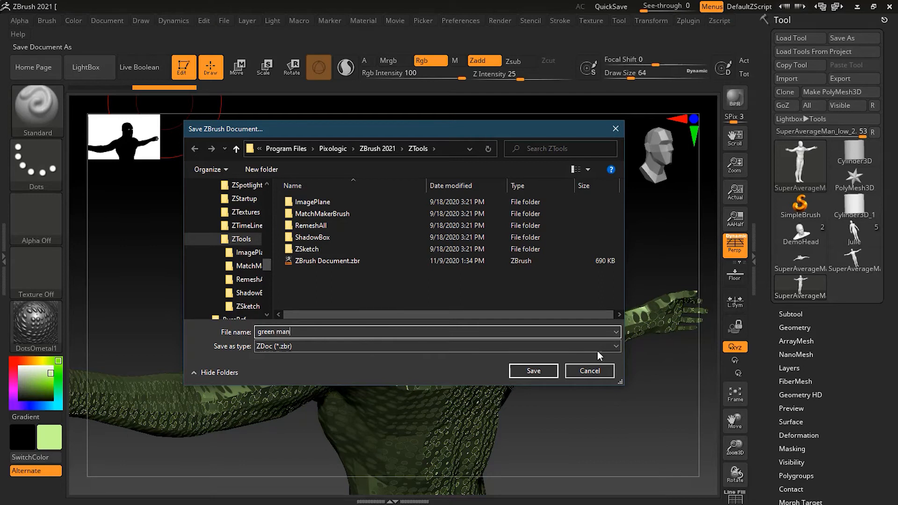
pyautogui.click(542, 370)
# Step: Create a new document and set the material to MatCap Red Wax and the color to white
pyautogui.click(99, 22)
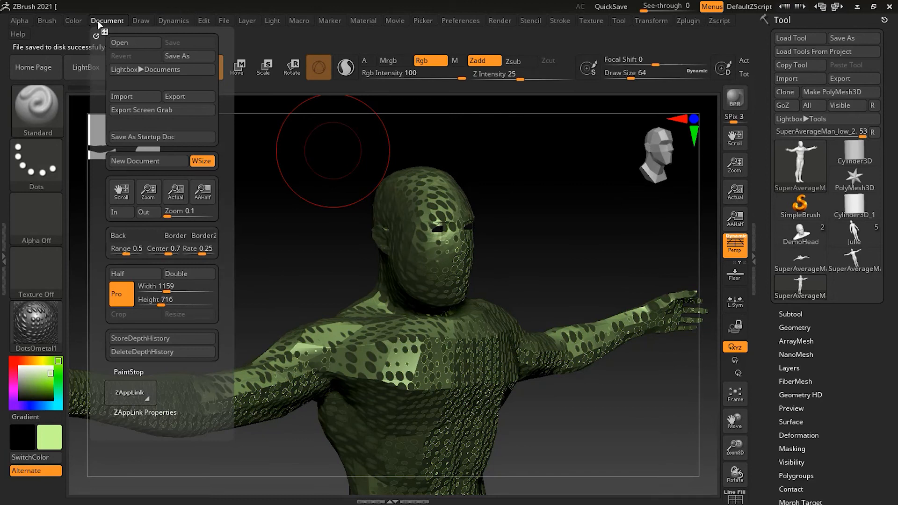
pyautogui.click(146, 160)
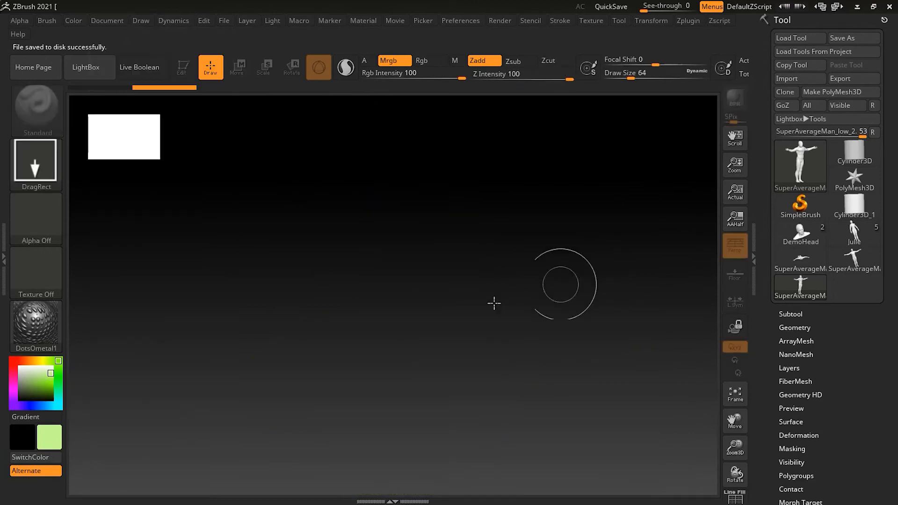
pyautogui.click(35, 335)
pyautogui.click(104, 173)
pyautogui.moveTo(39, 404); pyautogui.dragTo(20, 367)
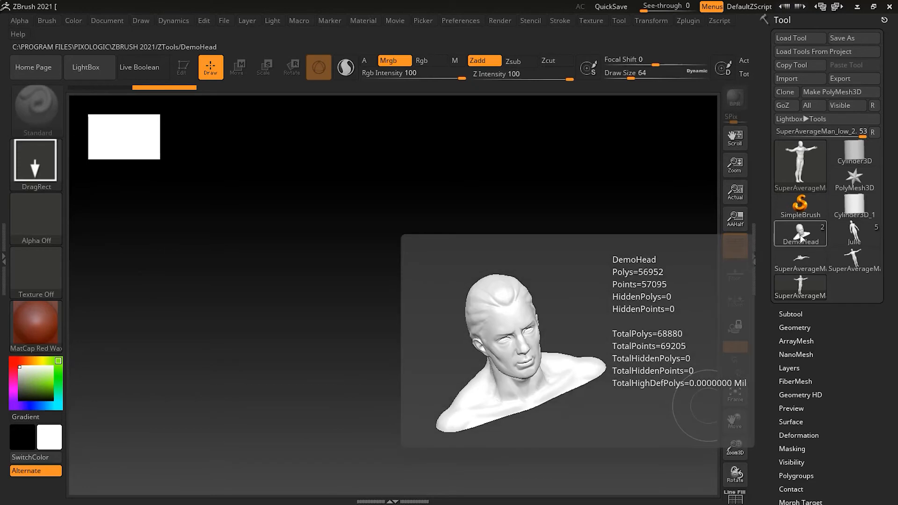
# Step: Draw the DemoHead tool upright on the canvas and switch it to Edit mode
pyautogui.click(800, 234)
pyautogui.moveTo(425, 287)
pyautogui.mouseDown()
pyautogui.moveTo(449, 437)
pyautogui.moveTo(426, 496)
pyautogui.mouseUp()
pyautogui.click(186, 74)
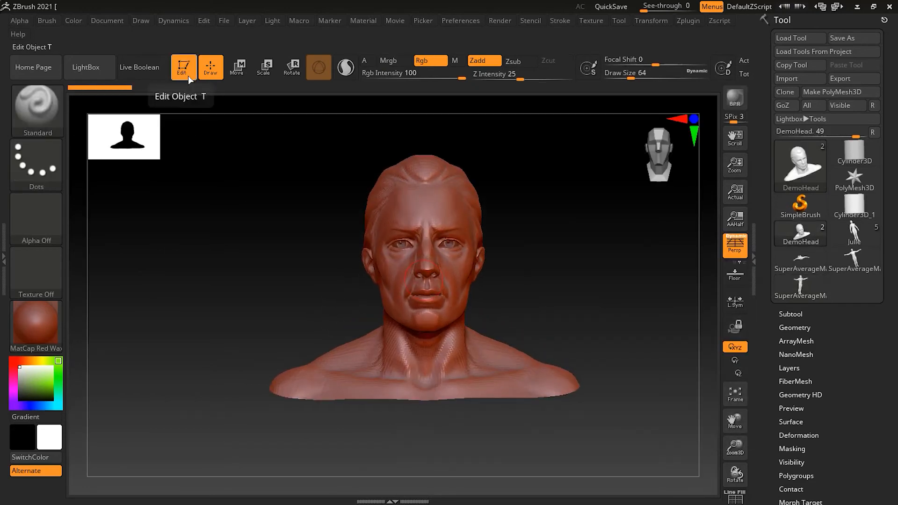
pyautogui.moveTo(561, 204); pyautogui.dragTo(524, 230)
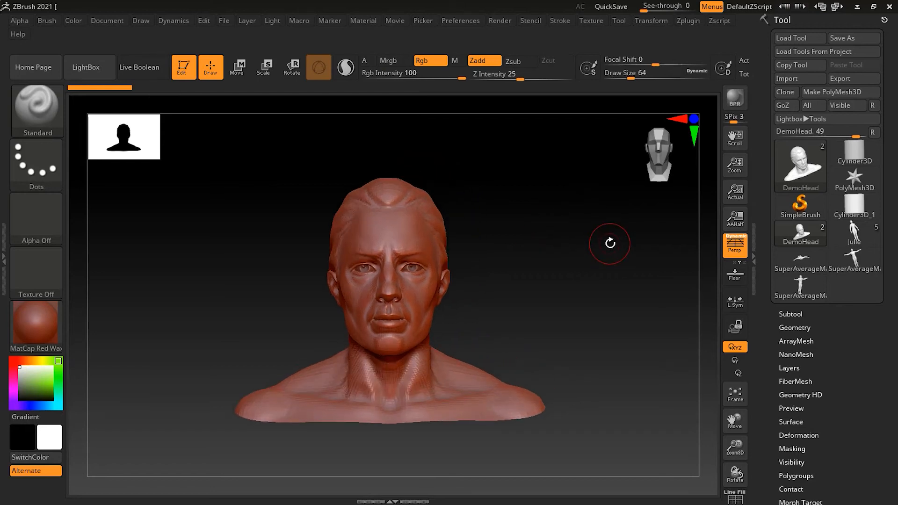
# Step: Open the green man.zbr document from the ZTools folder without saving the changes to the current document
pyautogui.click(102, 21)
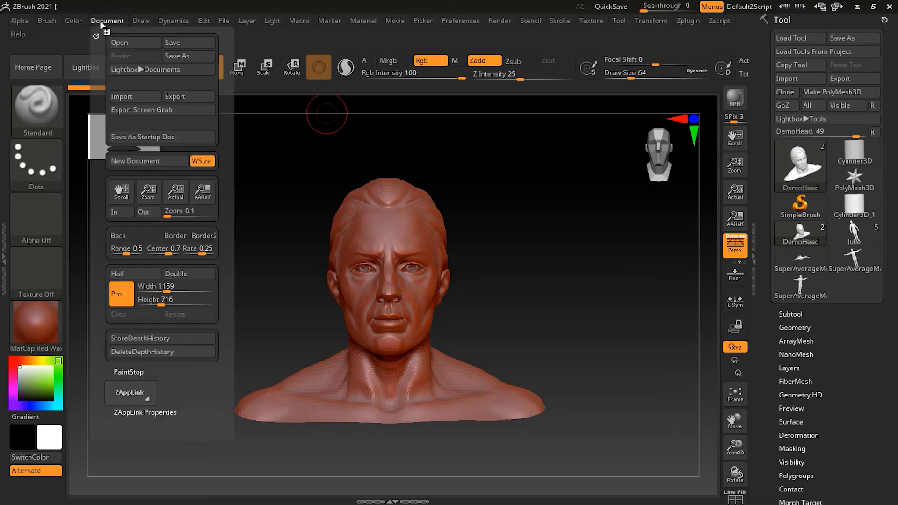
pyautogui.click(135, 42)
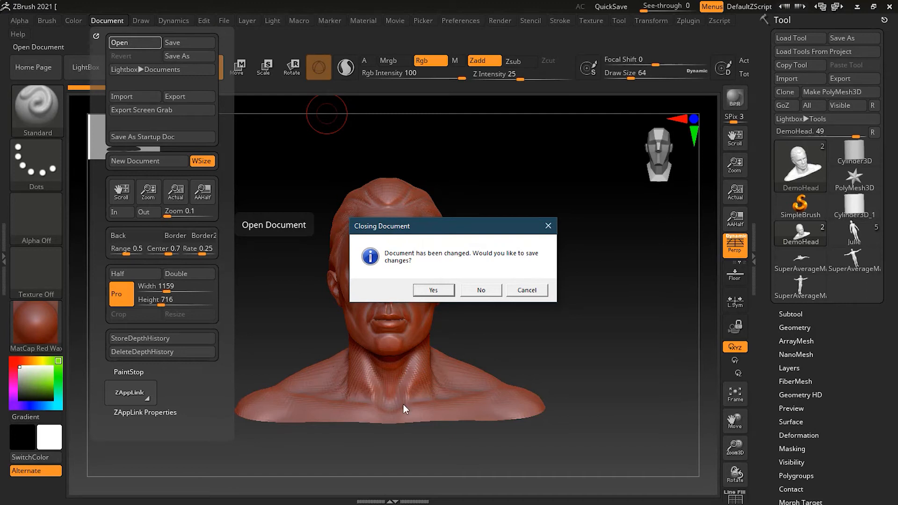
pyautogui.click(479, 290)
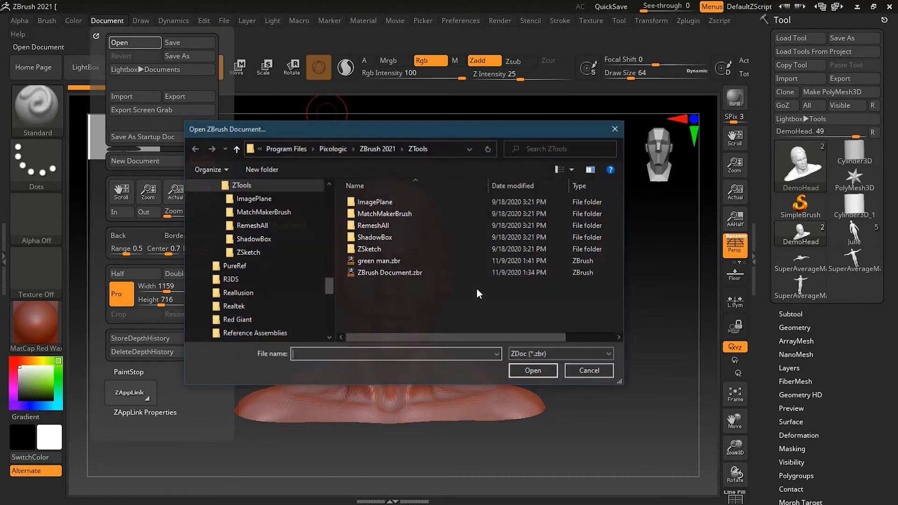
pyautogui.click(397, 260)
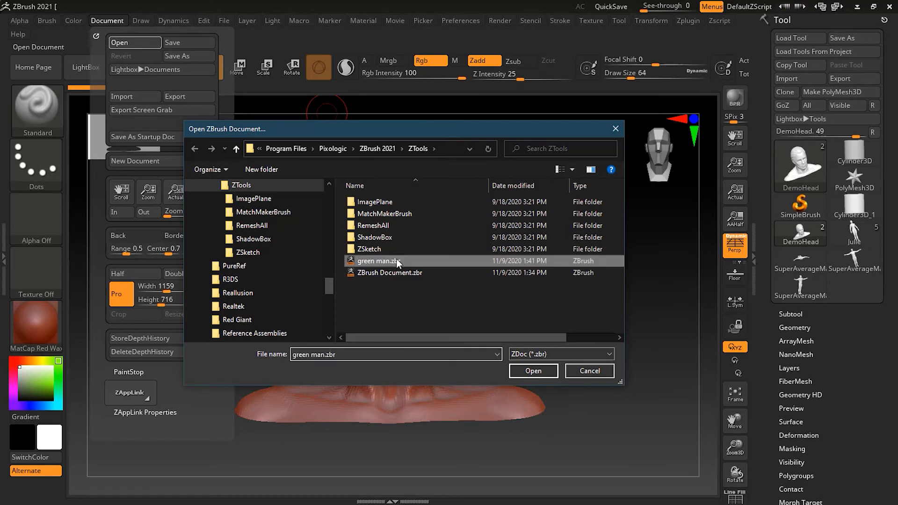
pyautogui.click(533, 371)
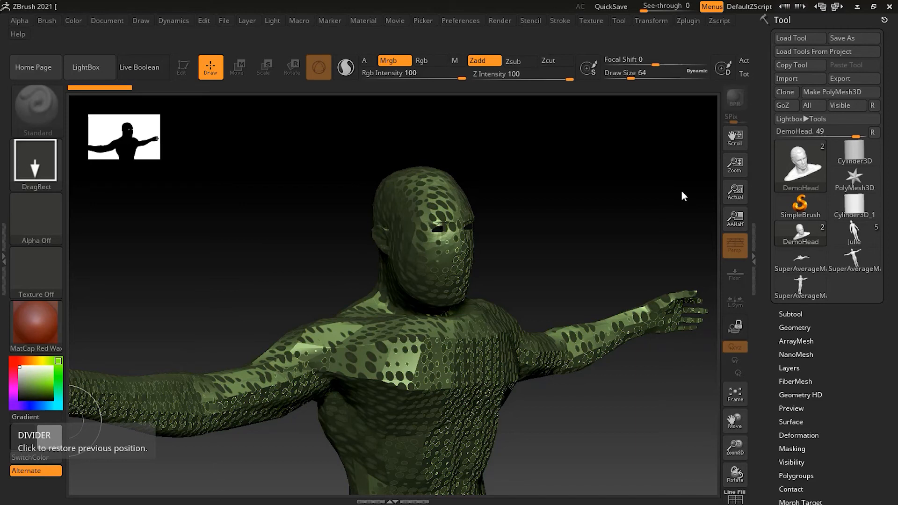
# Step: Create a new document and draw the SuperAverageMan_low_2 tool upright on the canvas
pyautogui.click(113, 21)
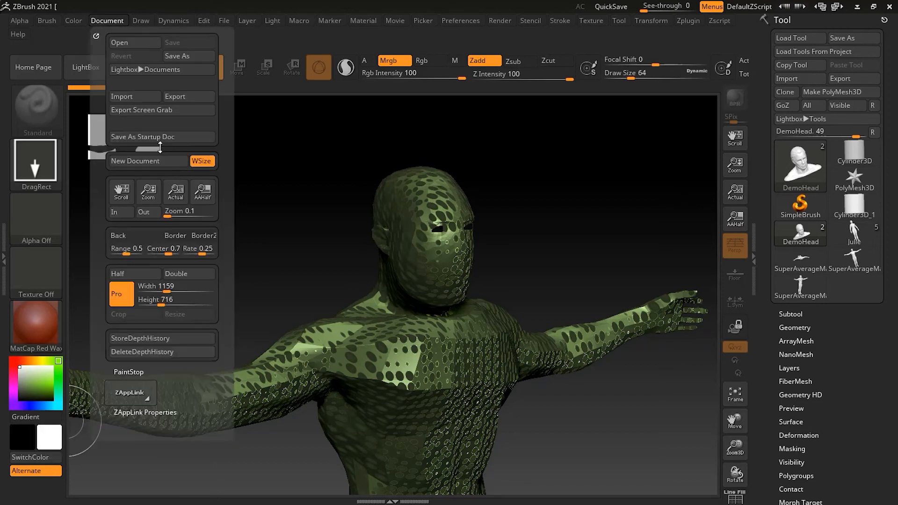
pyautogui.click(159, 161)
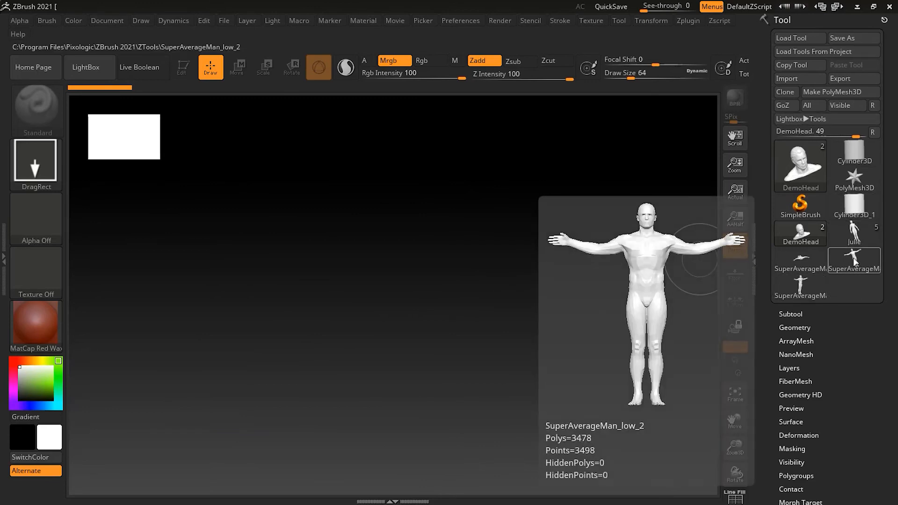
pyautogui.doubleClick(854, 262)
pyautogui.moveTo(354, 214)
pyautogui.mouseDown()
pyautogui.moveTo(387, 290)
pyautogui.moveTo(383, 445)
pyautogui.moveTo(363, 500)
pyautogui.mouseUp()
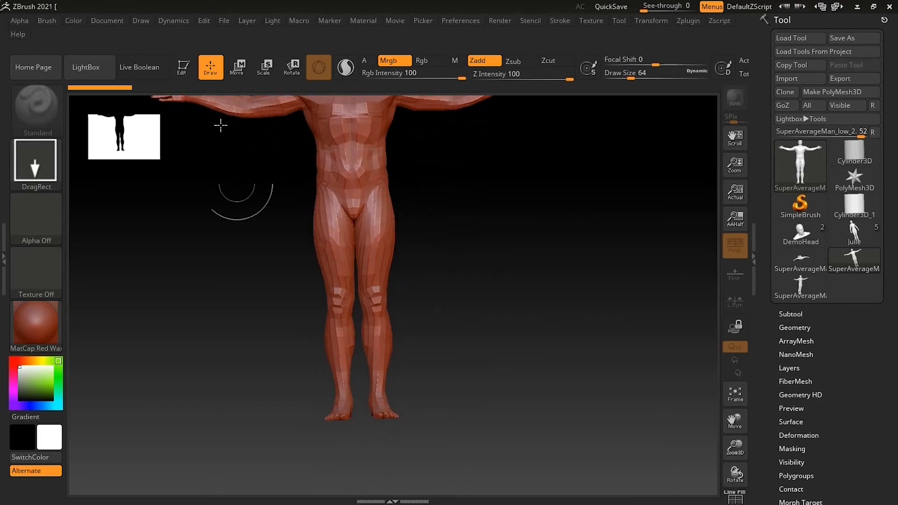
# Step: Switch the drawn male figure to Edit mode and frame the whole body
pyautogui.click(184, 68)
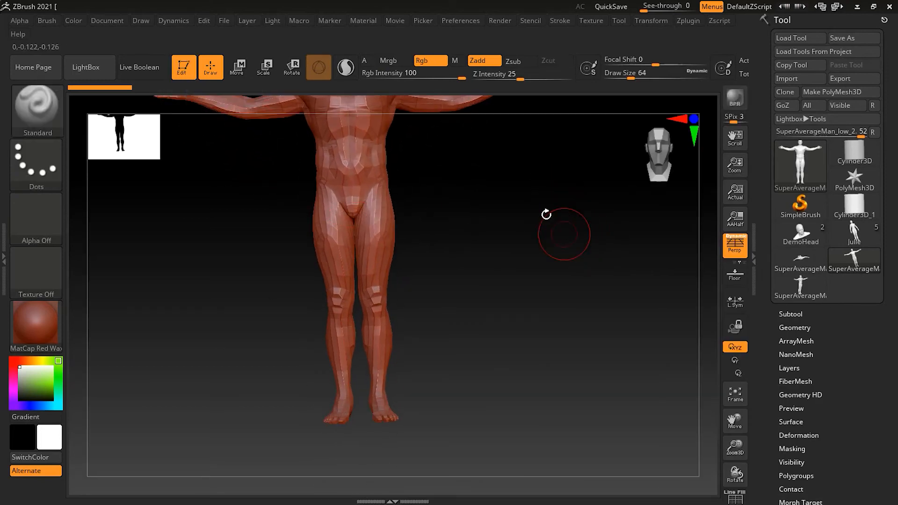
pyautogui.press('f')
pyautogui.keyDown('alt'); pyautogui.moveTo(574, 311); pyautogui.dragTo(449, 308); pyautogui.keyUp('alt')
pyautogui.moveTo(549, 279)
pyautogui.keyDown('alt'); pyautogui.mouseDown()
pyautogui.moveTo(484, 282)
pyautogui.moveTo(458, 301)
pyautogui.moveTo(484, 301)
pyautogui.moveTo(406, 303)
pyautogui.moveTo(429, 310)
pyautogui.moveTo(422, 293)
pyautogui.moveTo(599, 291)
pyautogui.moveTo(567, 285)
pyautogui.moveTo(598, 281)
pyautogui.moveTo(554, 279)
pyautogui.moveTo(563, 288)
pyautogui.mouseUp(); pyautogui.keyUp('alt')
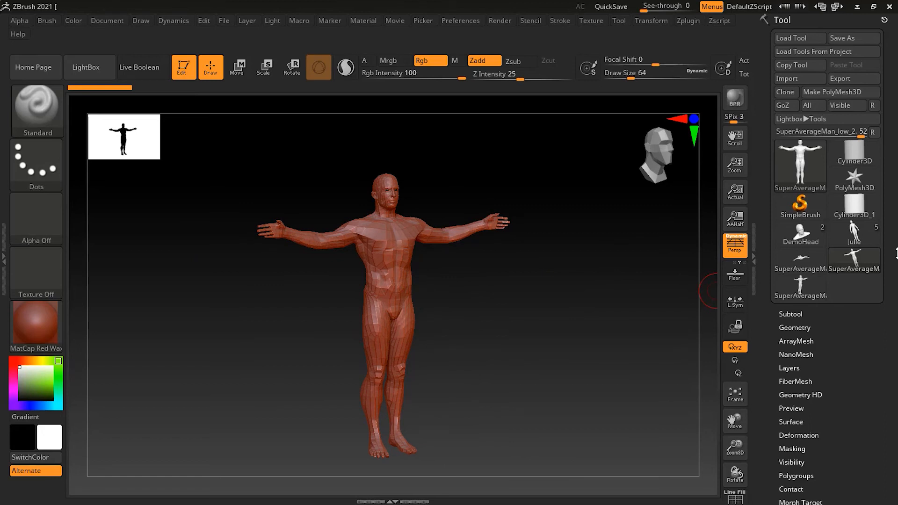
# Step: Show the active tool's subtools and duplicate the SuperAverageMan_low_2 subtool
pyautogui.click(798, 314)
pyautogui.scroll(-5, 830, 234)
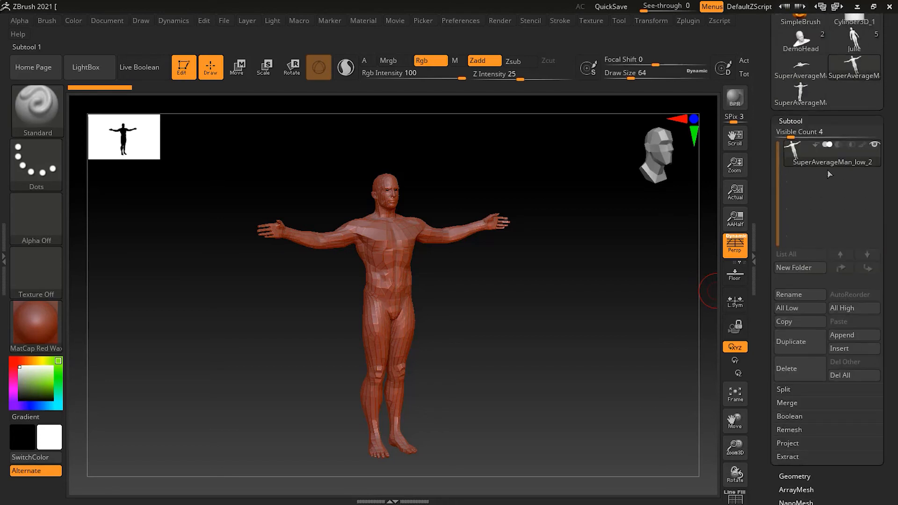
pyautogui.moveTo(818, 161)
pyautogui.scroll(5, 894, 210)
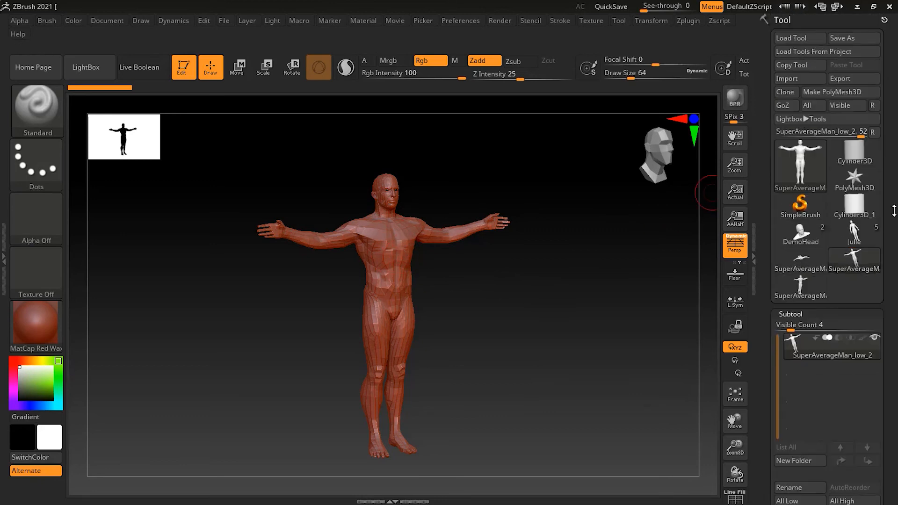
pyautogui.scroll(-3, 891, 247)
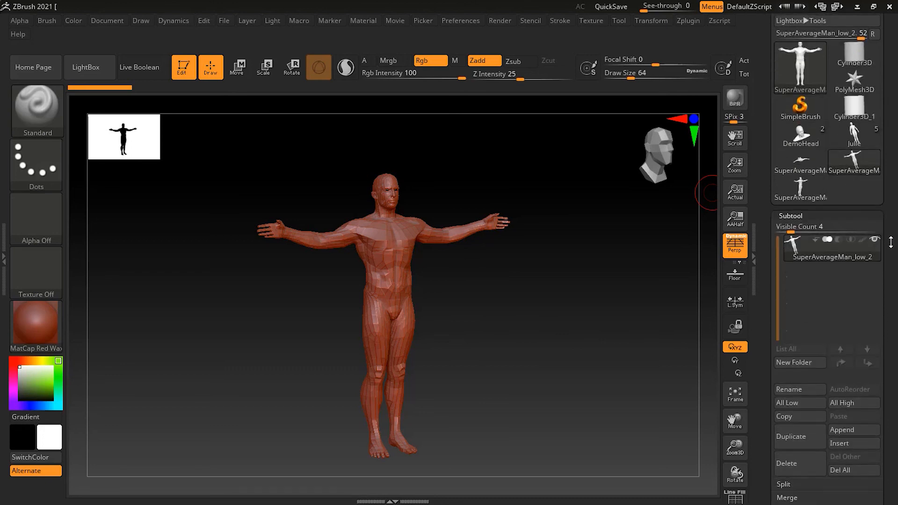
pyautogui.scroll(-2, 891, 247)
pyautogui.moveTo(843, 175)
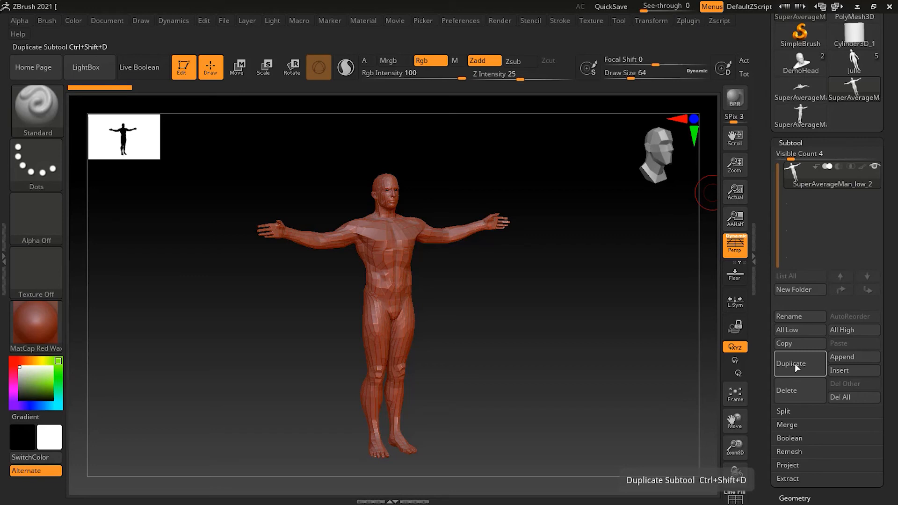
pyautogui.moveTo(788, 172)
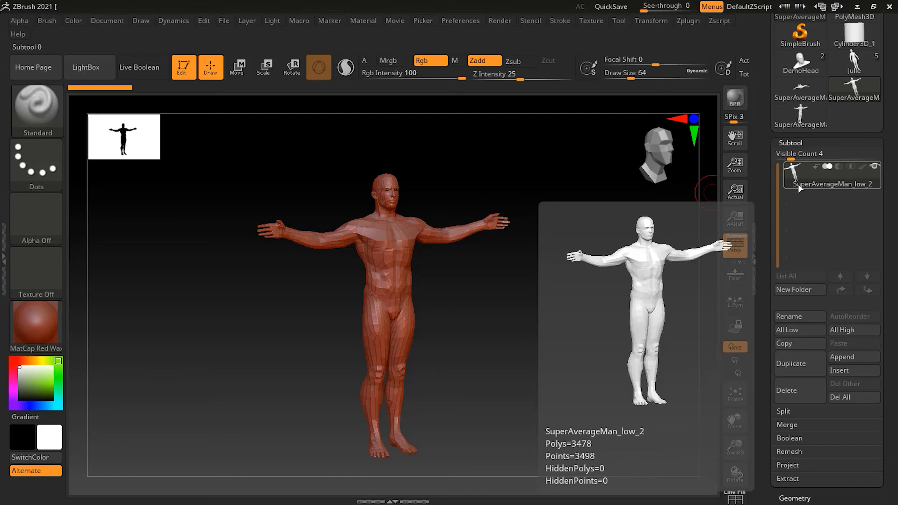
pyautogui.click(793, 357)
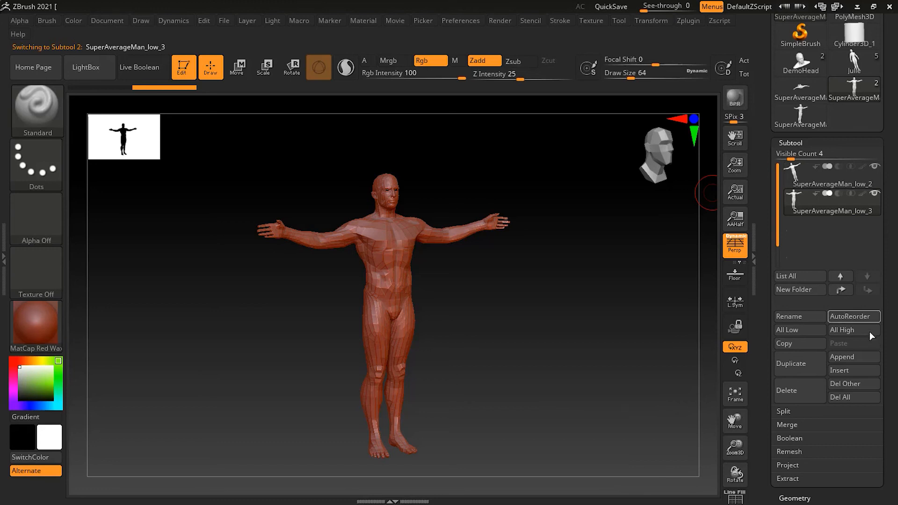
# Step: Append the Julie figure as another subtool of the active male figure tool
pyautogui.click(860, 358)
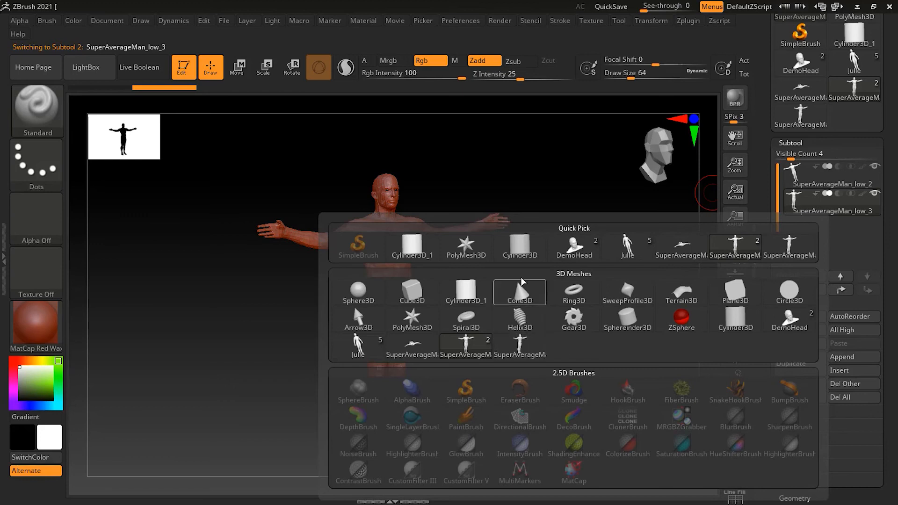
pyautogui.moveTo(630, 255)
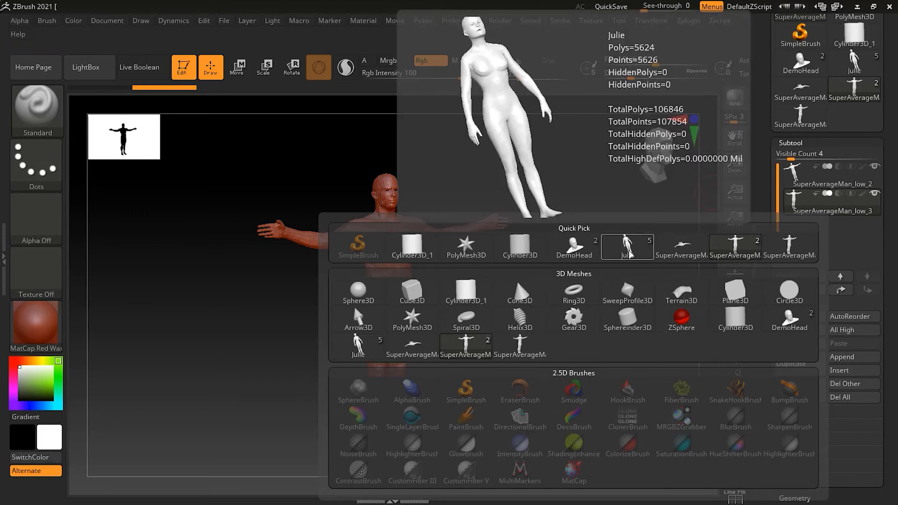
pyautogui.click(627, 248)
pyautogui.keyDown('alt'); pyautogui.moveTo(613, 235); pyautogui.dragTo(479, 197); pyautogui.keyUp('alt')
pyautogui.keyDown('alt'); pyautogui.moveTo(526, 252); pyautogui.dragTo(559, 392); pyautogui.keyUp('alt')
pyautogui.keyDown('alt'); pyautogui.moveTo(594, 304); pyautogui.dragTo(477, 311); pyautogui.keyUp('alt')
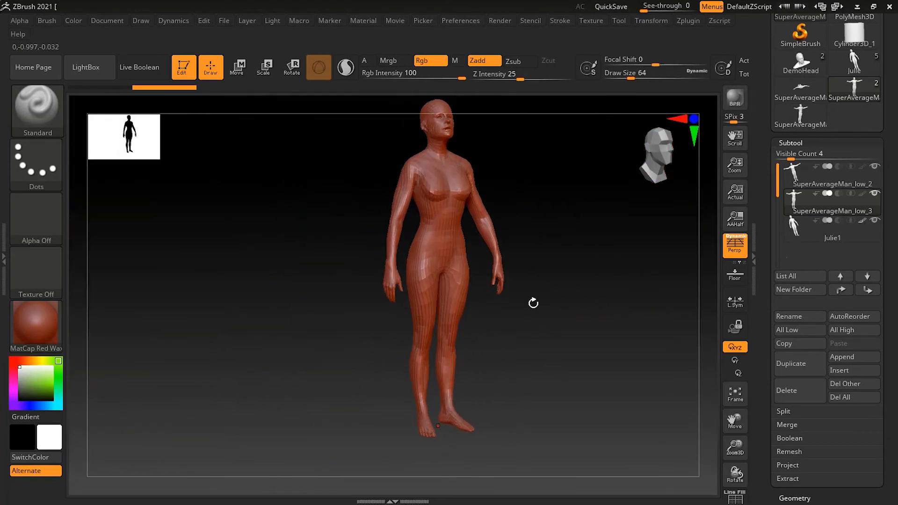
pyautogui.keyDown('alt'); pyautogui.moveTo(574, 257); pyautogui.dragTo(605, 277); pyautogui.keyUp('alt')
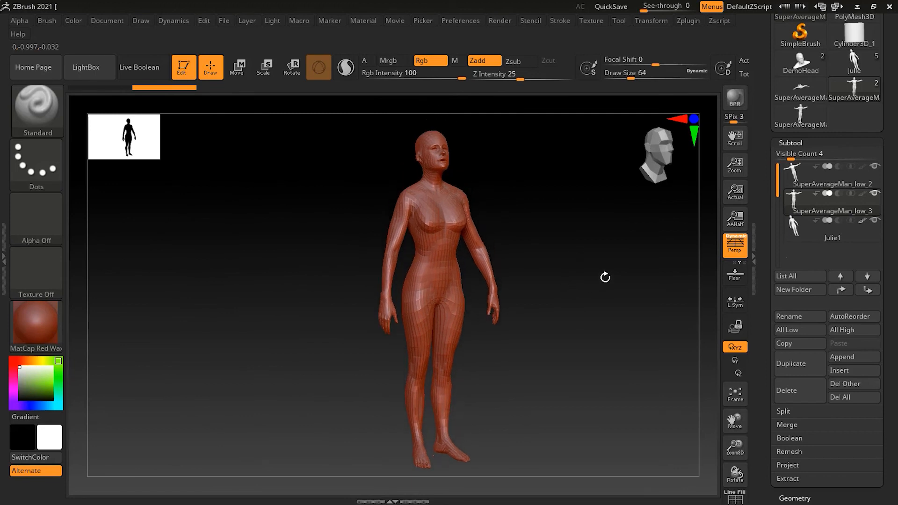